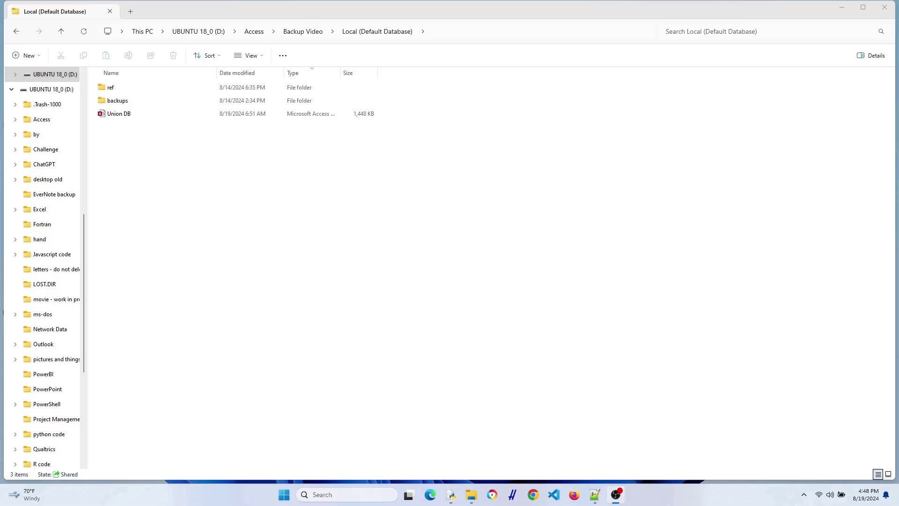
Create a new text document named backup_database, then peek into the backups folder and come back.
{"action": "right_click", "coordinate": [230, 215]}
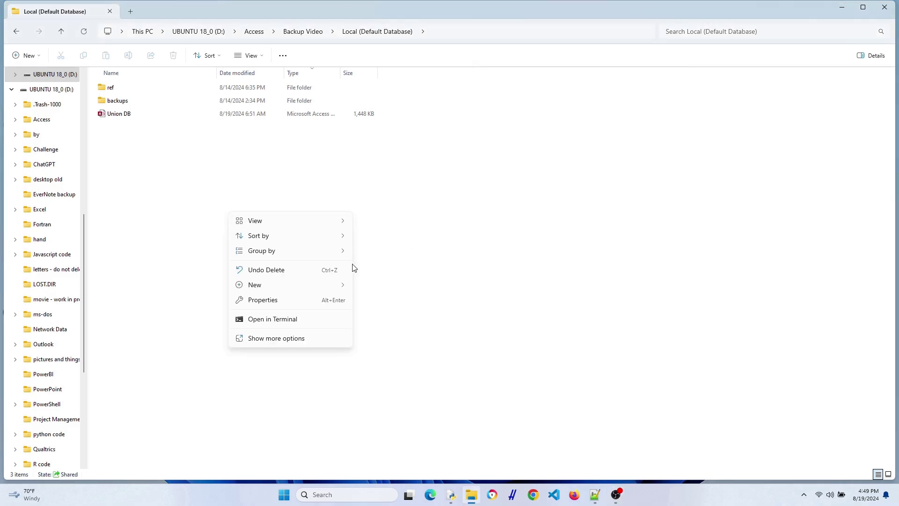
{"action": "mouse_move", "coordinate": [345, 288]}
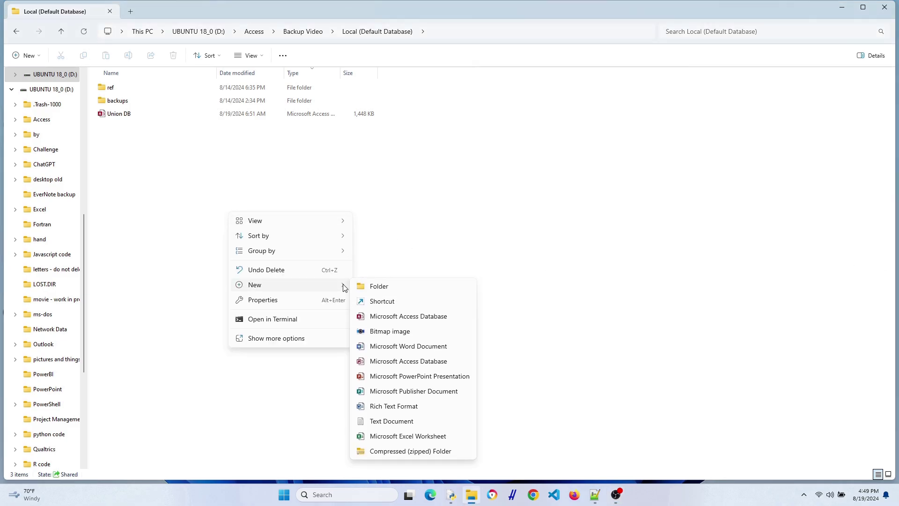
{"action": "left_click", "coordinate": [418, 424]}
{"action": "type", "text": "backup_datavase"}
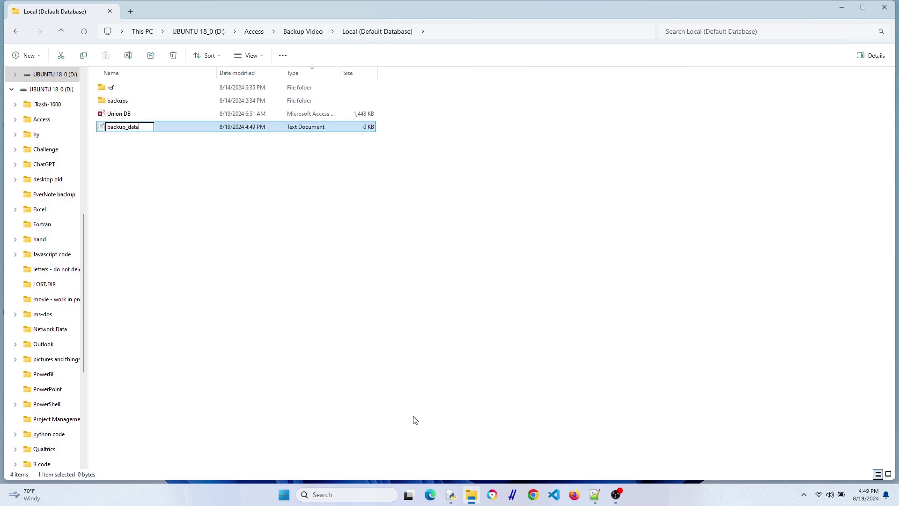
{"action": "key", "text": "BackSpace"}
{"action": "key", "text": "BackSpace"}
{"action": "key", "text": "BackSpace"}
{"action": "key", "text": "BackSpace"}
{"action": "type", "text": "base"}
{"action": "key", "text": "Return"}
{"action": "left_click", "coordinate": [140, 206]}
{"action": "double_click", "coordinate": [143, 103]}
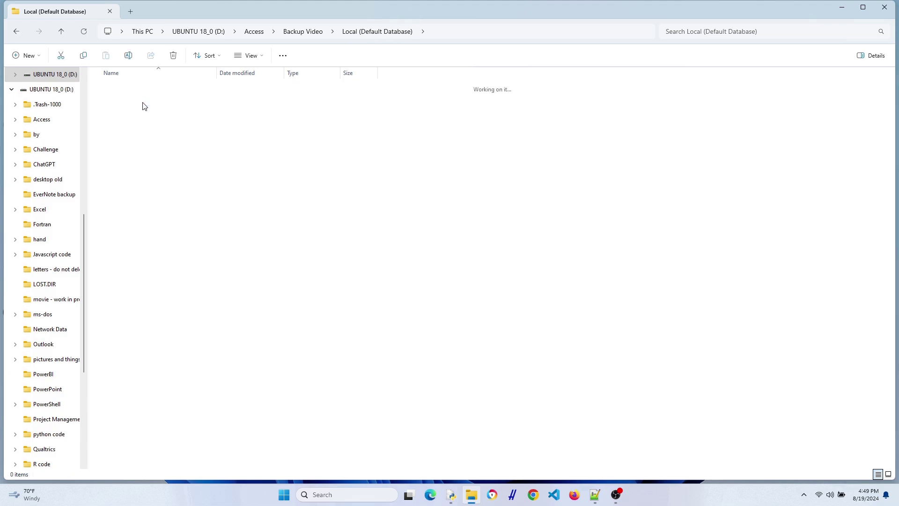
{"action": "left_click", "coordinate": [394, 33]}
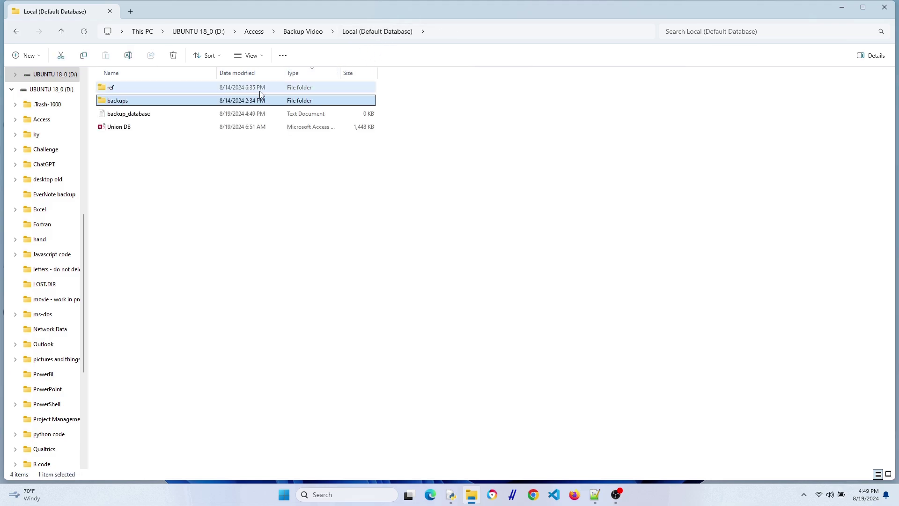
{"action": "double_click", "coordinate": [205, 115]}
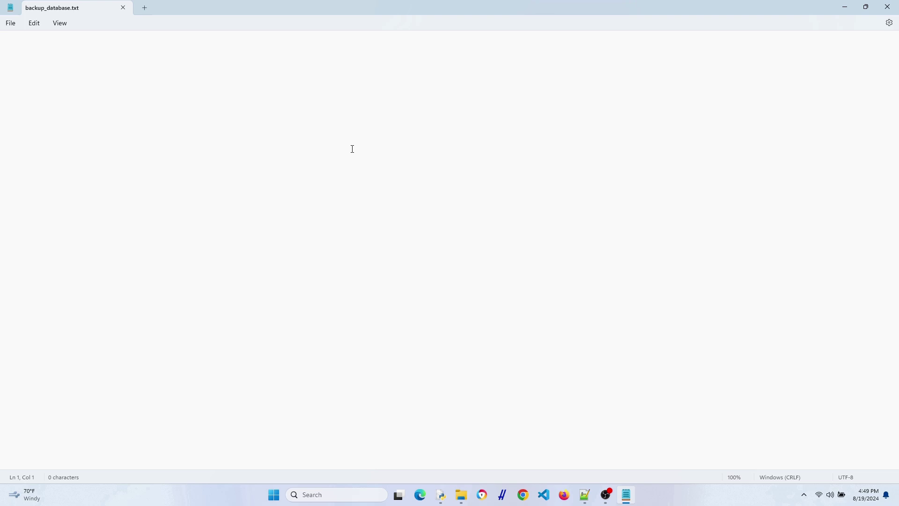
{"action": "type", "text": "@echo off"}
{"action": "key", "text": "Return"}
{"action": "key", "text": "alt+Tab"}
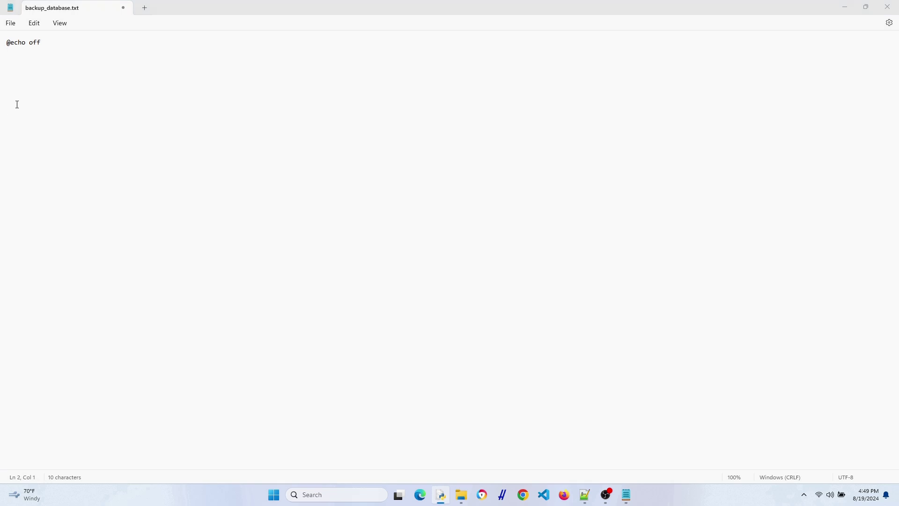
{"action": "left_click", "coordinate": [51, 58]}
Add commented lines setting sourceFile to "%~dp0Union DB.accdb" and backupFolder to "%~dp0backups".
{"action": "type", "text": ":: Set the source file path to the curren"}
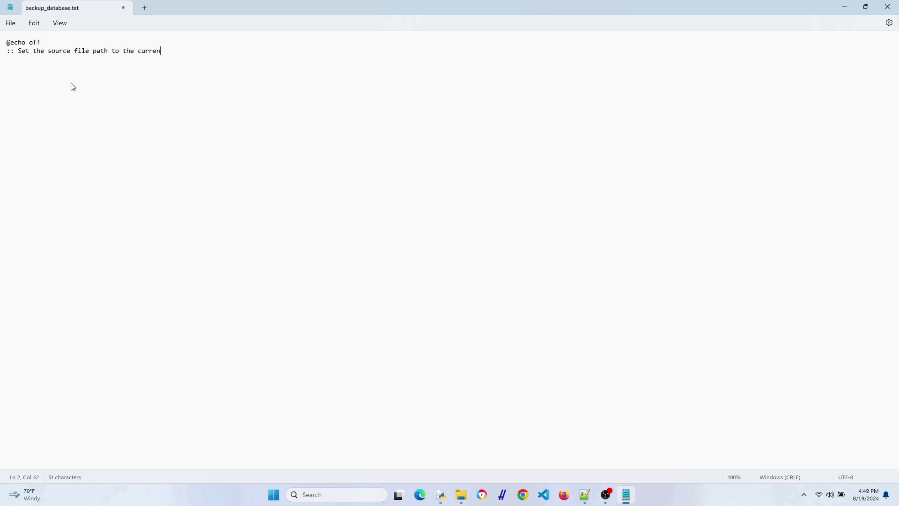
{"action": "type", "text": "t directory and the \"Union DB.accdb\" file (or whatever your database is called)"}
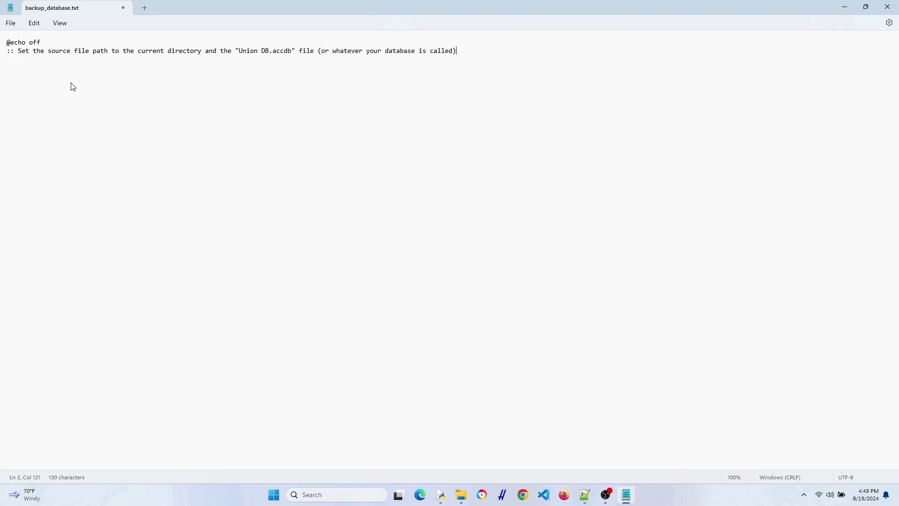
{"action": "key", "text": "Return"}
{"action": "type", "text": "set sourceFile=\"%~dp"}
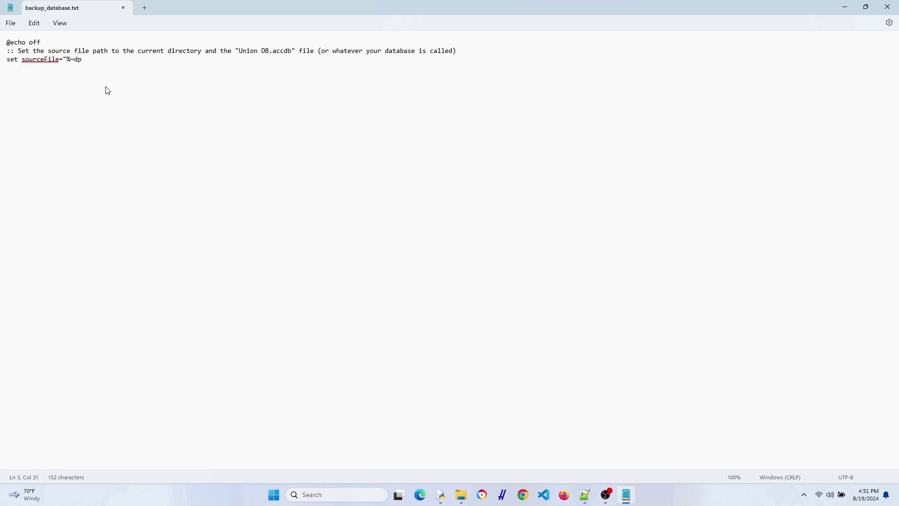
{"action": "type", "text": "0Union DB.accdv"}
{"action": "type", "text": ":: Set the backup folder p"}
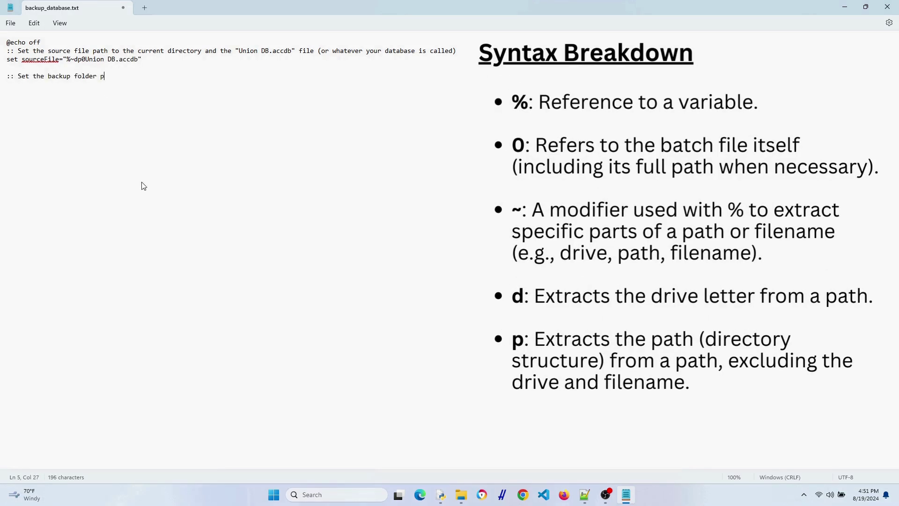
{"action": "type", "text": "ath to the \"backups\" subfolder in the curre"}
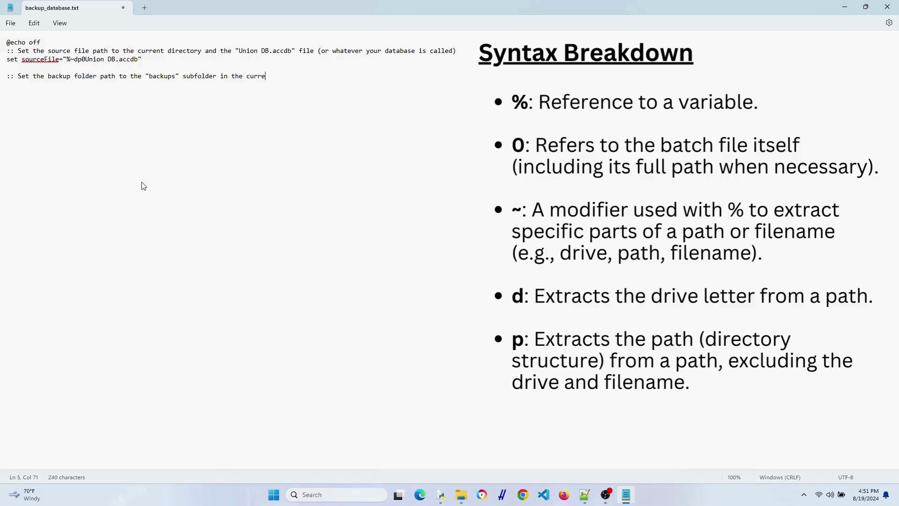
{"action": "type", "text": "nt directory"}
{"action": "key", "text": "Return"}
{"action": "type", "text": "set backupFolder=\""}
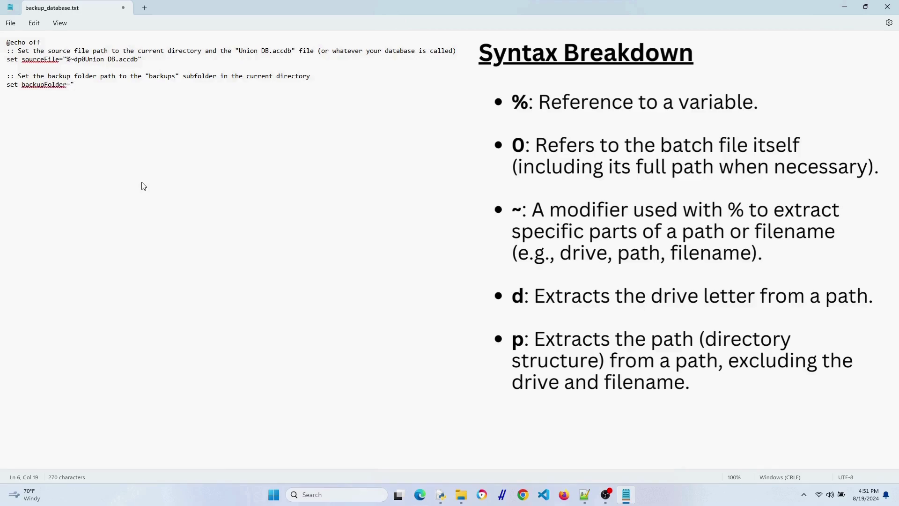
{"action": "type", "text": "%~dp0backups\""}
Add a commented line: if not exist %backupFolder% mkdir %backupFolder%.
{"action": "key", "text": "Return"}
{"action": "key", "text": "Return"}
{"action": "type", "text": ":: Create the backup folder if it doesn't exist"}
{"action": "key", "text": "Return"}
{"action": "type", "text": "if not exist %backupFolder"}
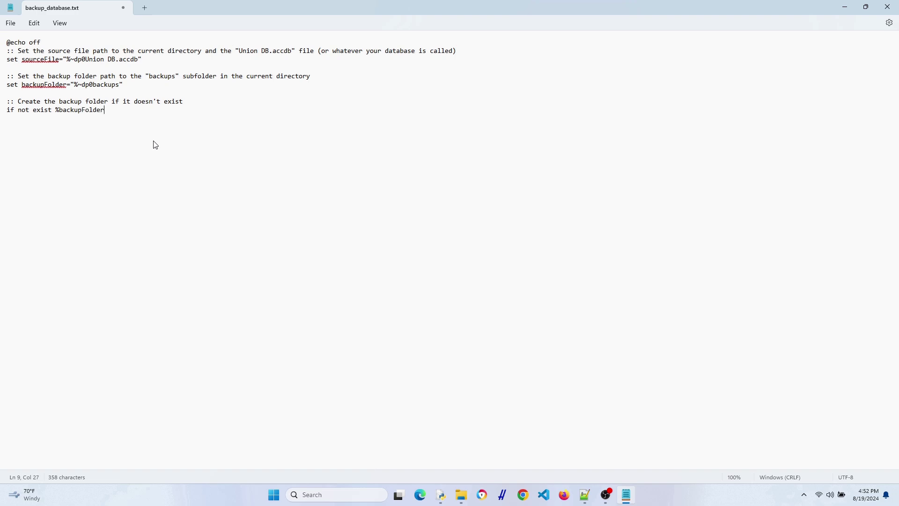
{"action": "type", "text": "% mkdir"}
{"action": "left_click_drag", "start_coordinate": [110, 115], "coordinate": [56, 114]}
{"action": "right_click", "coordinate": [70, 113]}
{"action": "left_click", "coordinate": [109, 161]}
{"action": "left_click", "coordinate": [166, 113]}
{"action": "right_click", "coordinate": [166, 112]}
{"action": "left_click", "coordinate": [208, 181]}
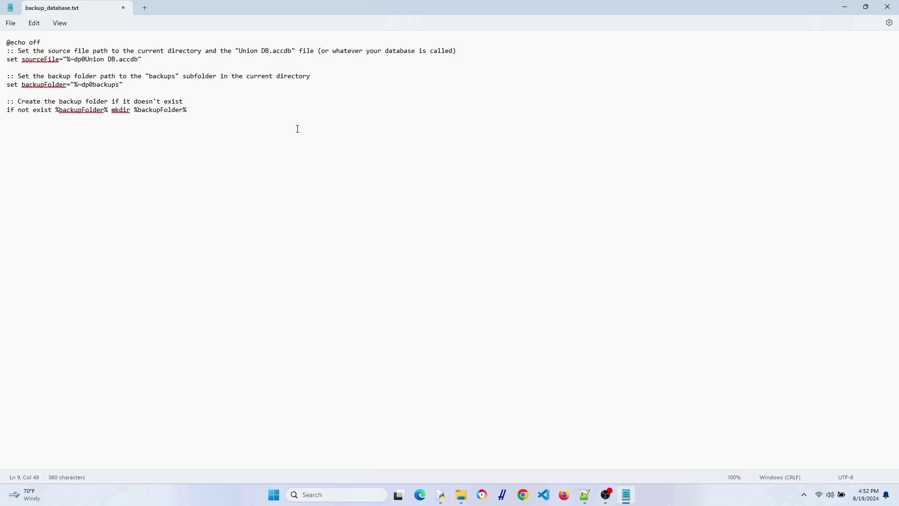
Add a for /f loop building a YYYY-MM-DD timestamp from %date%.
{"action": "key", "text": "Return"}
{"action": "key", "text": "Return"}
{"action": "type", "text": ":: Create a"}
{"action": "key", "text": "End"}
{"action": "type", "text": "timestamp in the format YYYY-MM-DD"}
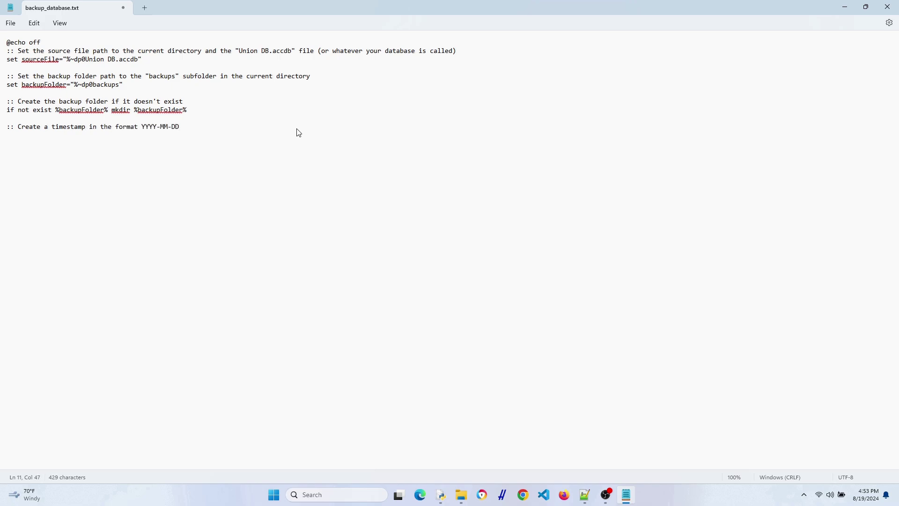
{"action": "key", "text": "Return"}
{"action": "type", "text": "for /f \"tokens=1-4 delims=/ "}
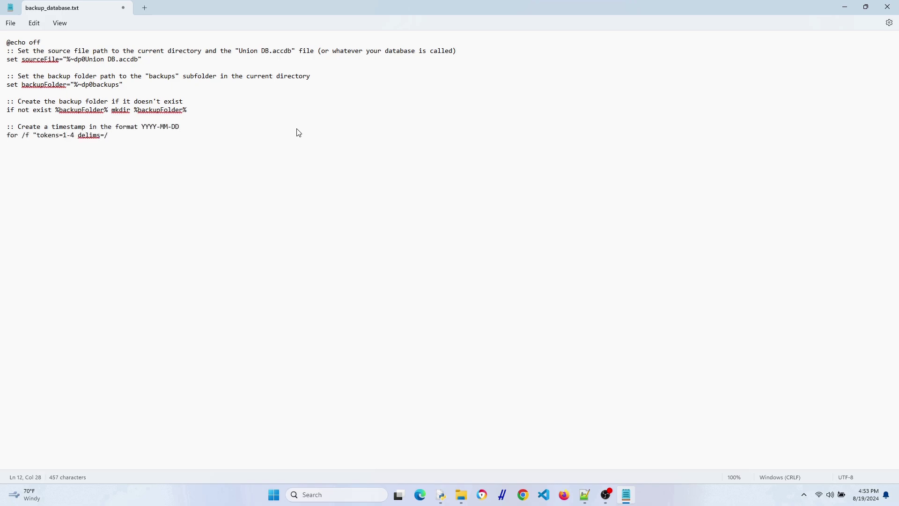
{"action": "type", "text": "\" %%a in (\"%date%\") do ("}
{"action": "key", "text": "Return"}
{"action": "key", "text": "Tab"}
{"action": "type", "text": "set timestamp=%%d-%%b-%%c"}
{"action": "key", "text": "Return"}
{"action": "type", "text": ")"}
Add a commented copy of %sourceFile% to %backupFolder%\Backup_%timestamp%.accdb.
{"action": "key", "text": "Return"}
{"action": "key", "text": "Return"}
{"action": "type", "text": ":: Copy the database to the backup folder with a timestamp"}
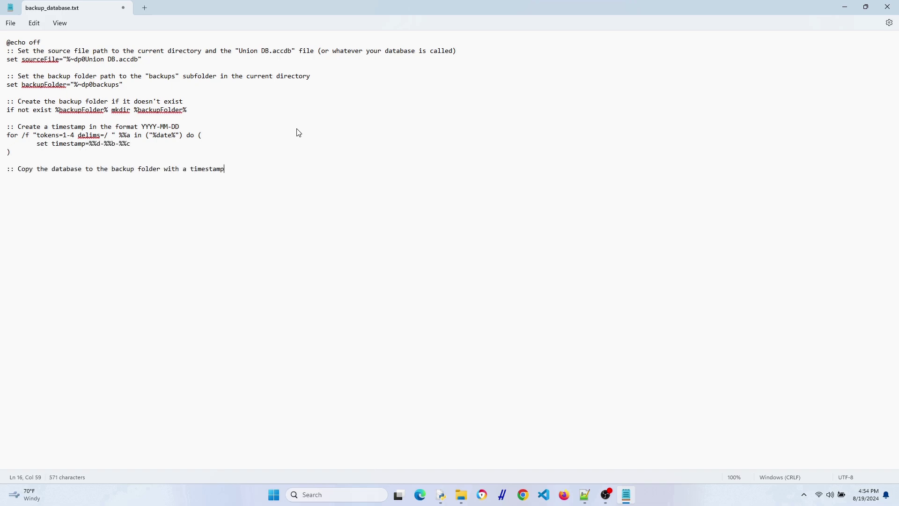
{"action": "key", "text": "Return"}
{"action": "type", "text": "copy %sourceFile%"}
{"action": "key", "text": "End"}
{"action": "type", "text": "File% %backupFolder%\\Backup_%timestamp%.accdb"}
{"action": "key", "text": "Return"}
{"action": "key", "text": "Return"}
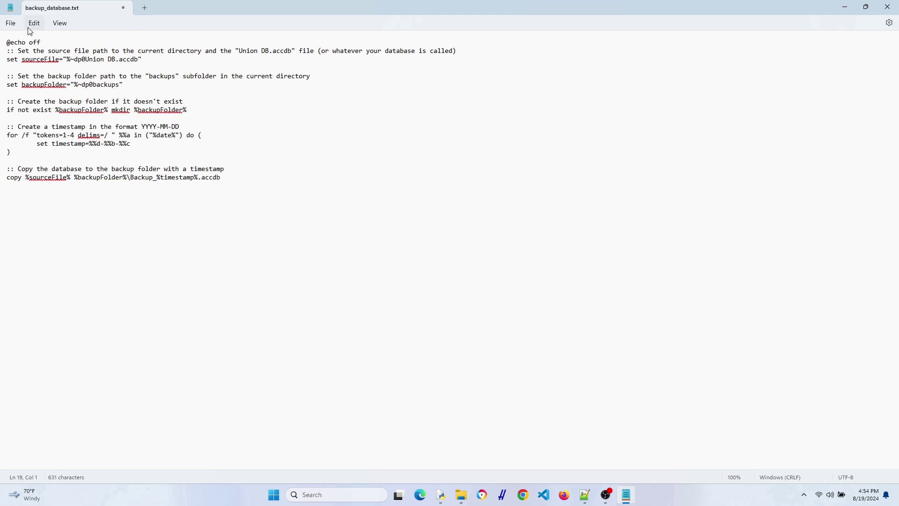
Save the script as backup_database.bat using the All files save type.
{"action": "left_click", "coordinate": [10, 23]}
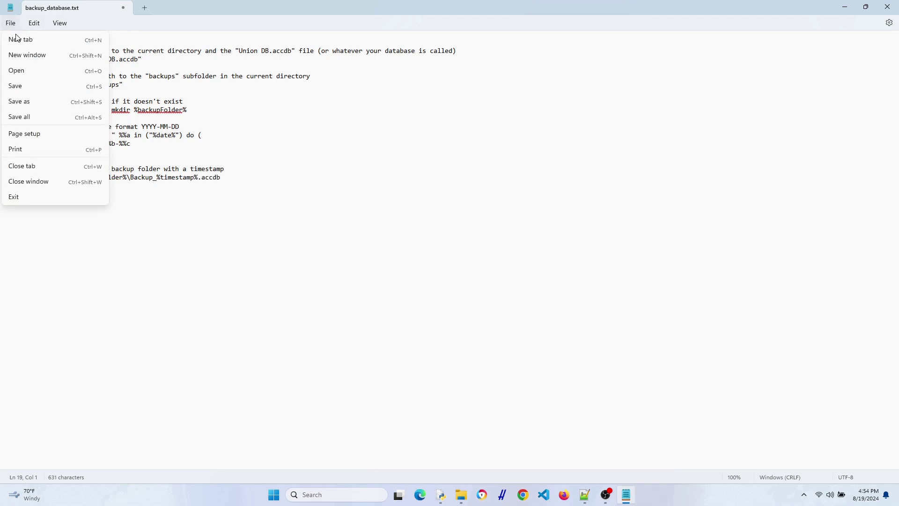
{"action": "left_click", "coordinate": [40, 103]}
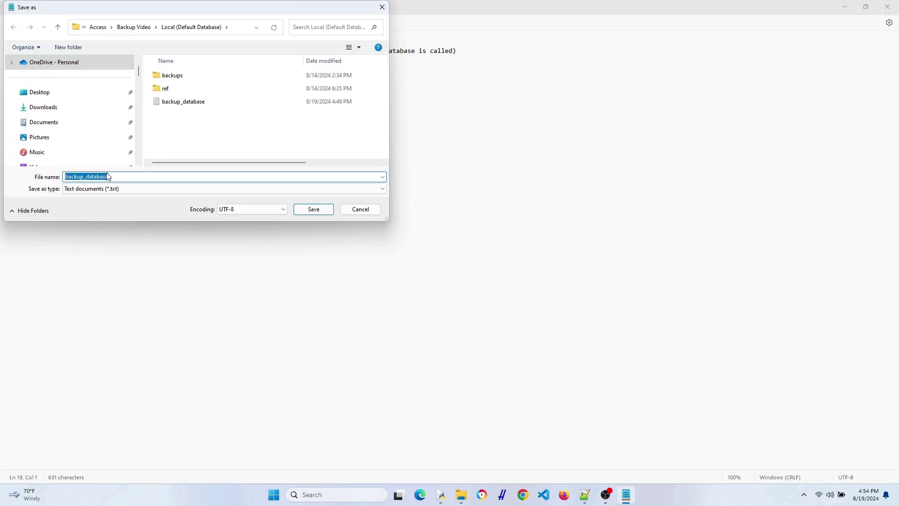
{"action": "left_click", "coordinate": [118, 189]}
{"action": "left_click", "coordinate": [118, 199]}
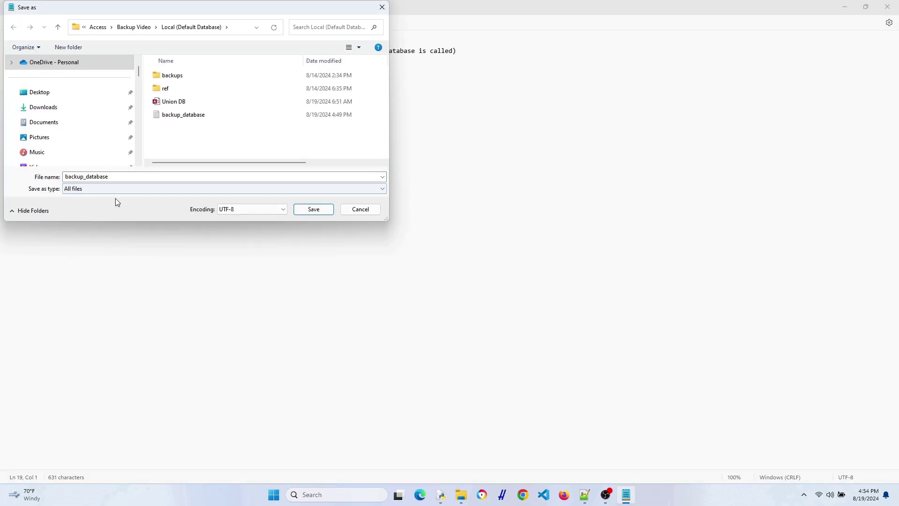
{"action": "left_click", "coordinate": [136, 177]}
{"action": "type", "text": ".bat"}
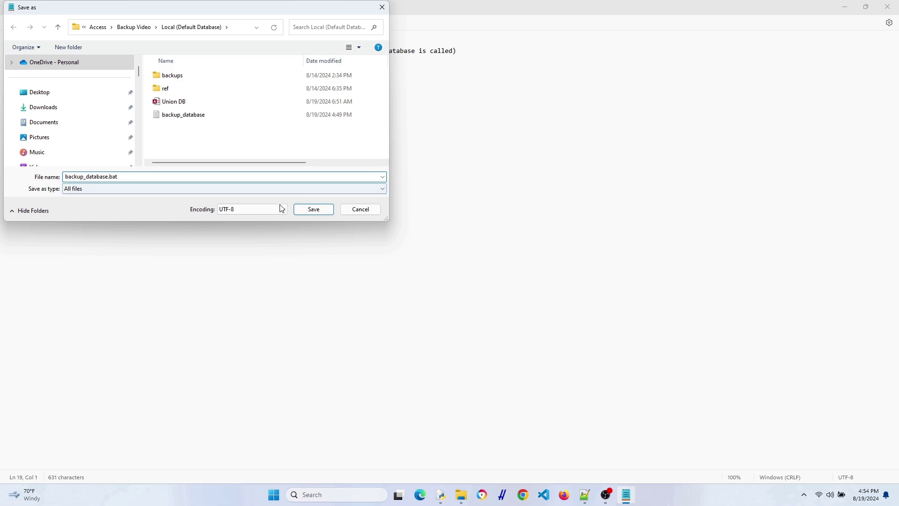
{"action": "left_click", "coordinate": [305, 209]}
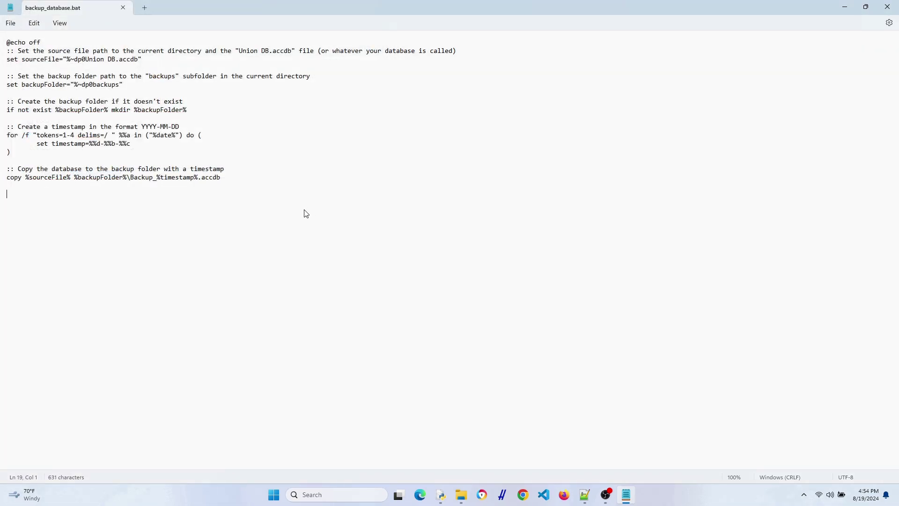
Close Notepad and check the backups folder contents before running the script.
{"action": "left_click", "coordinate": [887, 7]}
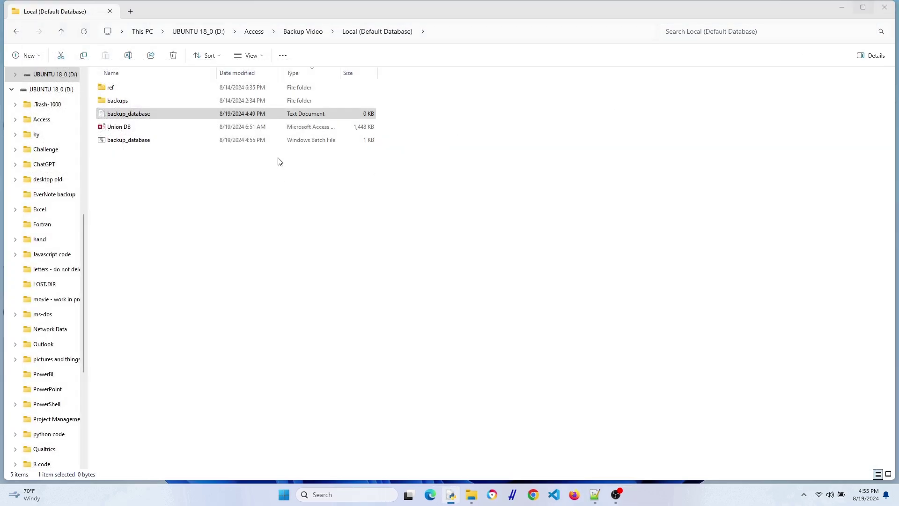
{"action": "left_click", "coordinate": [273, 141]}
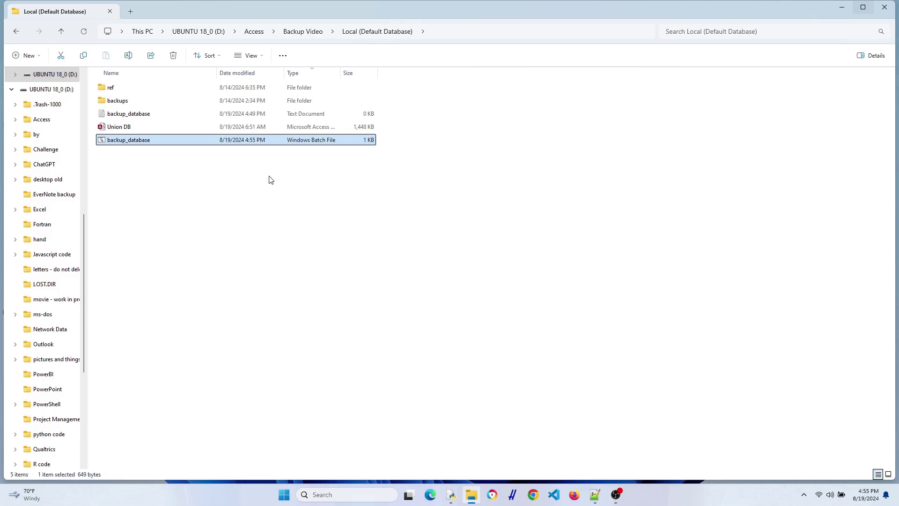
{"action": "double_click", "coordinate": [125, 100]}
{"action": "left_click", "coordinate": [363, 31]}
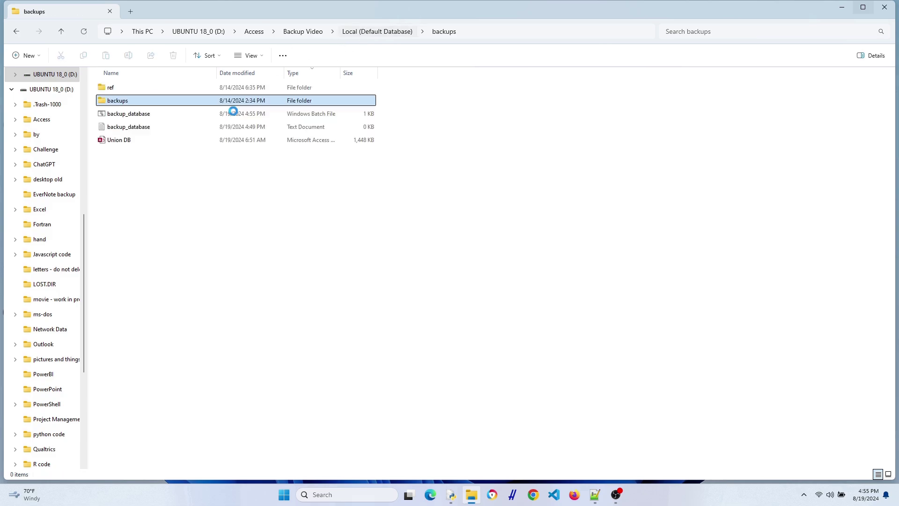
Run backup_database.bat and verify Backup_2024-08-19 appears in the backups folder.
{"action": "left_click", "coordinate": [151, 116]}
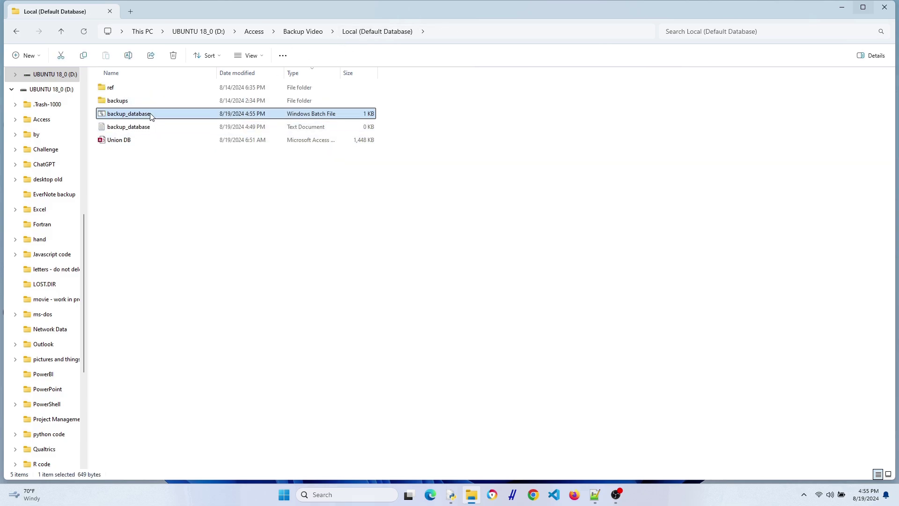
{"action": "double_click", "coordinate": [150, 114]}
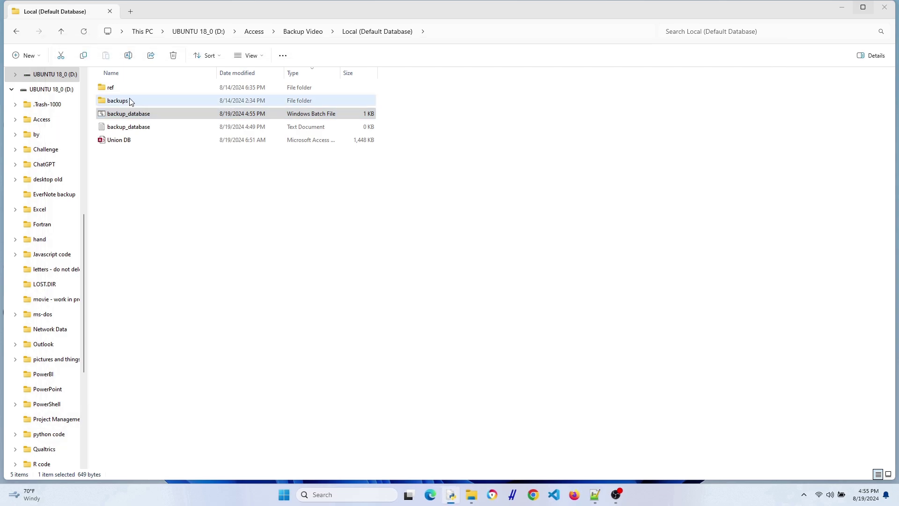
{"action": "double_click", "coordinate": [125, 101]}
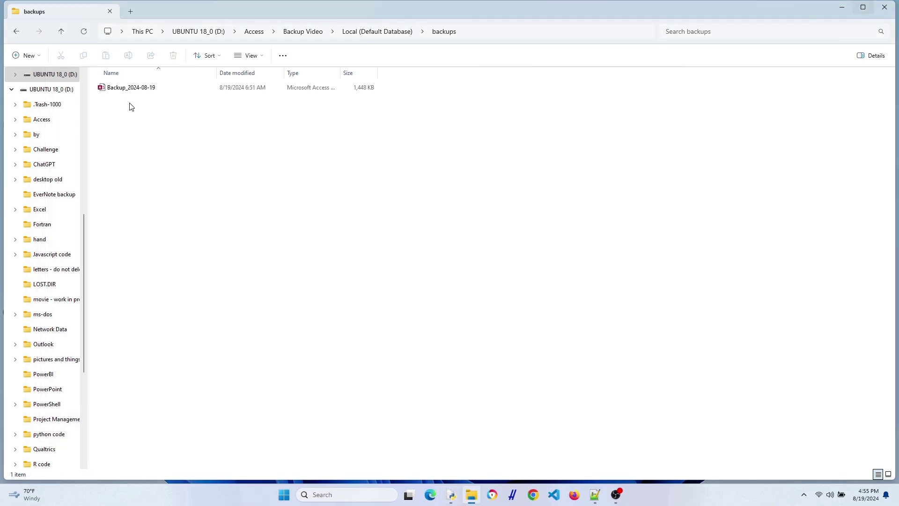
{"action": "left_click", "coordinate": [373, 32]}
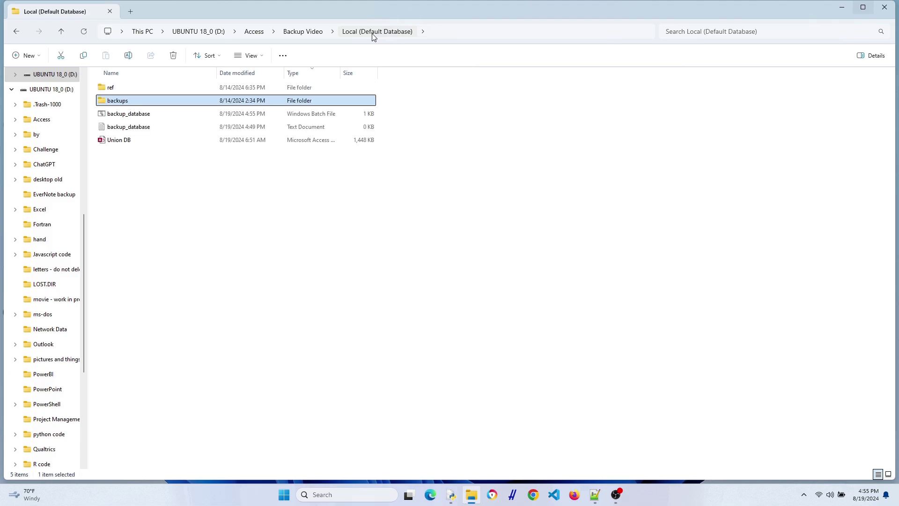
Put the mainmenu form in Design View and use View Code to reach its VBA module.
{"action": "left_click", "coordinate": [179, 171]}
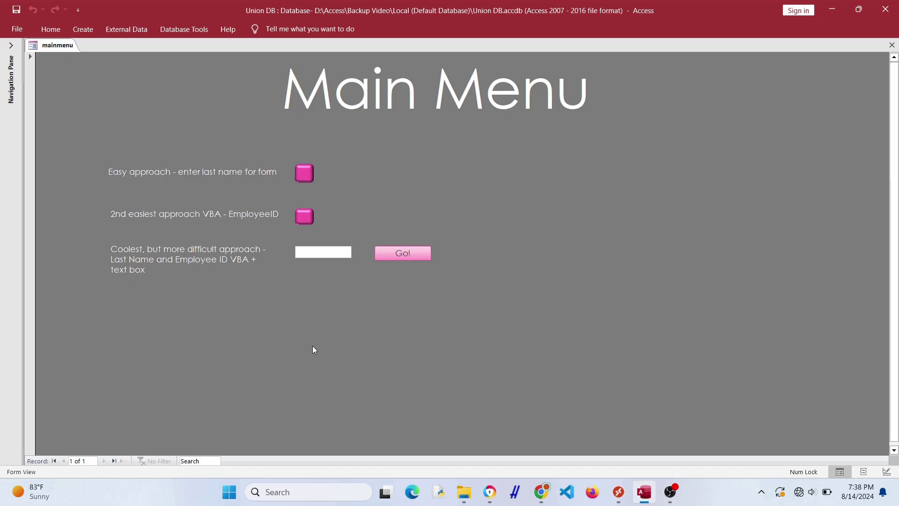
{"action": "right_click", "coordinate": [313, 346]}
{"action": "left_click", "coordinate": [356, 249]}
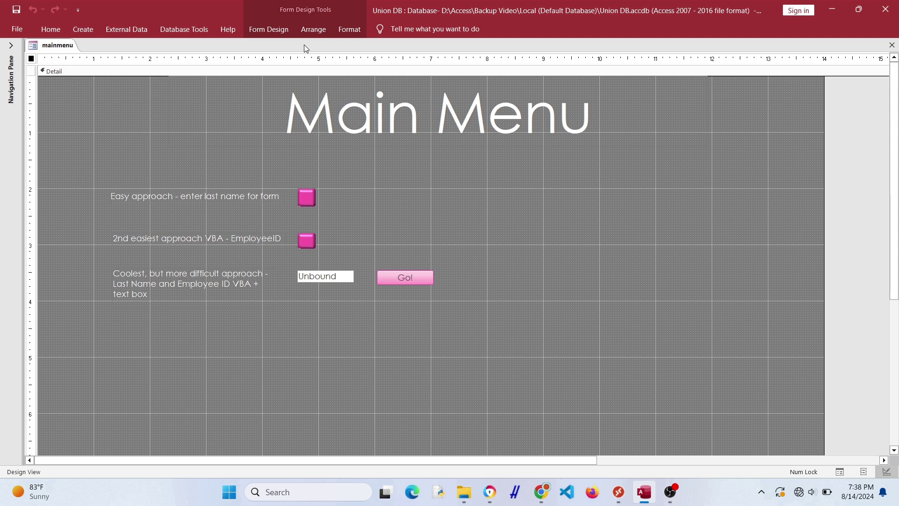
{"action": "left_click", "coordinate": [282, 29]}
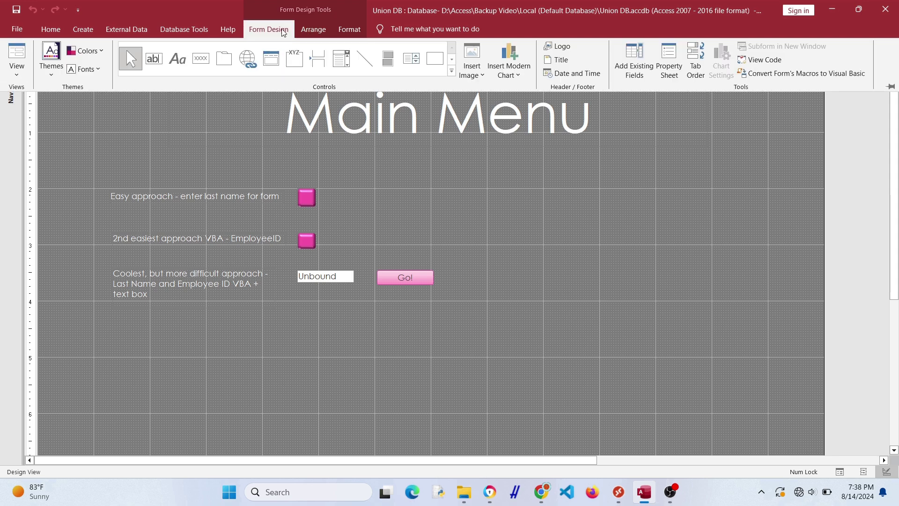
{"action": "left_click", "coordinate": [766, 60]}
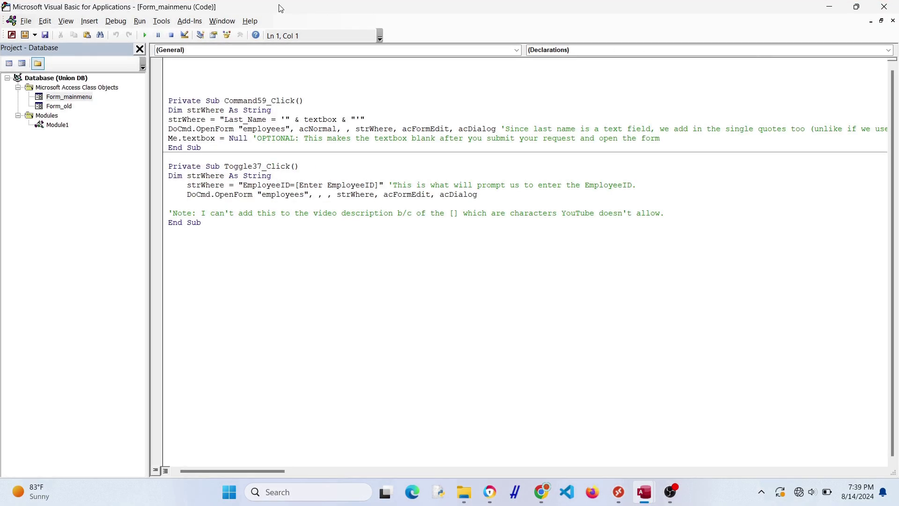
Insert a module with Sub RunBackupBatch, Dim batchFilePath As String, and its CurrentProject.Path assignment.
{"action": "left_click", "coordinate": [89, 21]}
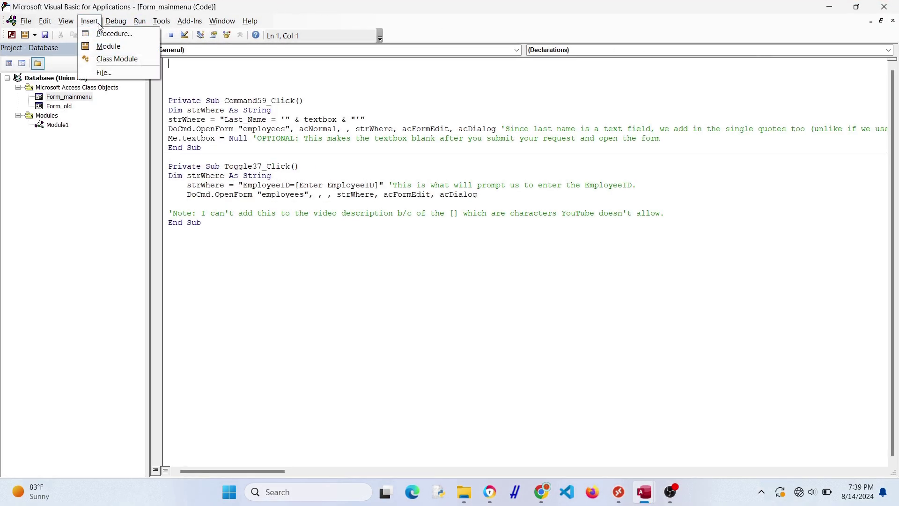
{"action": "left_click", "coordinate": [112, 47]}
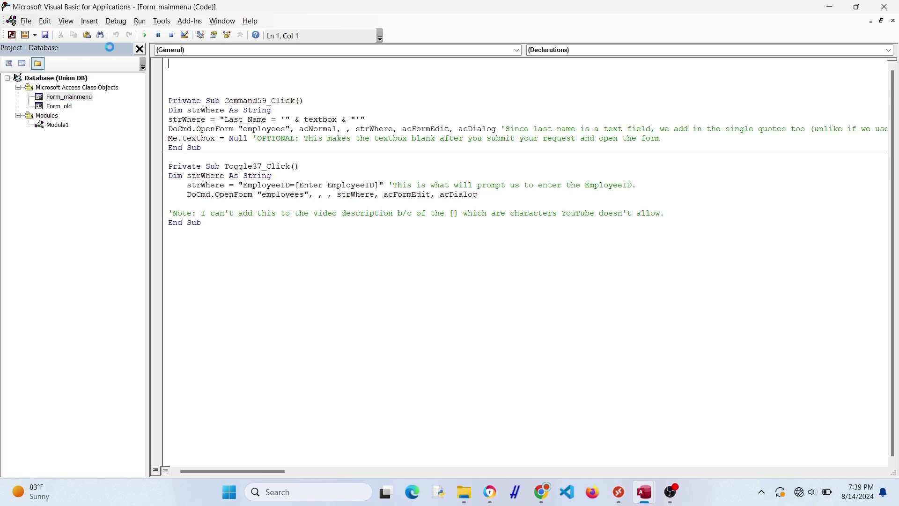
{"action": "type", "text": "Sub RunBackupBat"}
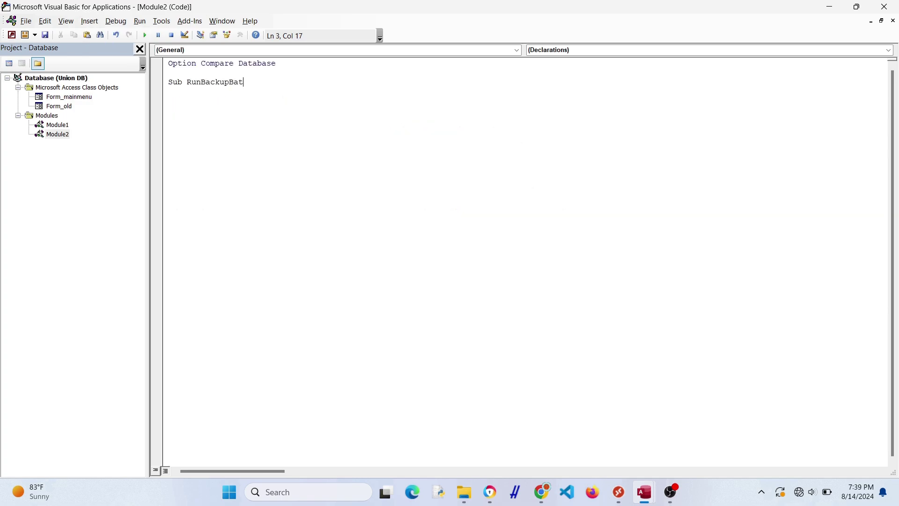
{"action": "type", "text": "ch"}
{"action": "key", "text": "Return"}
{"action": "key", "text": "Tab"}
{"action": "type", "text": "Dim batchFilePath As String"}
{"action": "key", "text": "Return"}
{"action": "key", "text": "Return"}
{"action": "type", "text": "'Define the path to your batch file (assumes it's in the same directory as the database)"}
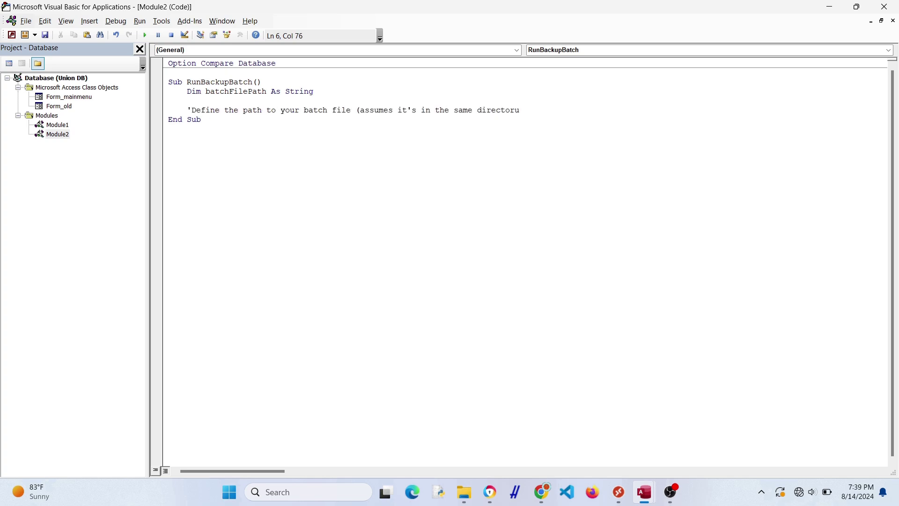
{"action": "key", "text": "Return"}
{"action": "type", "text": "batchFil"}
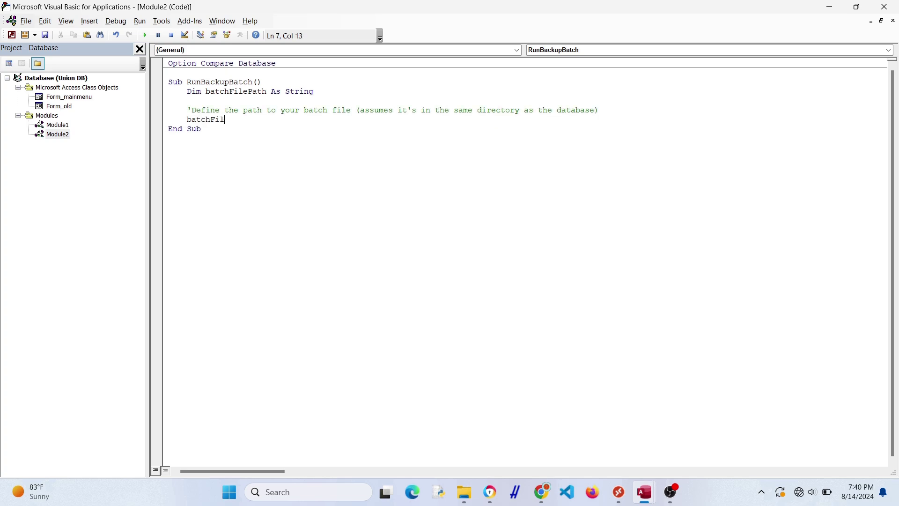
{"action": "type", "text": "ePath = CurrentProject.Path & \""}
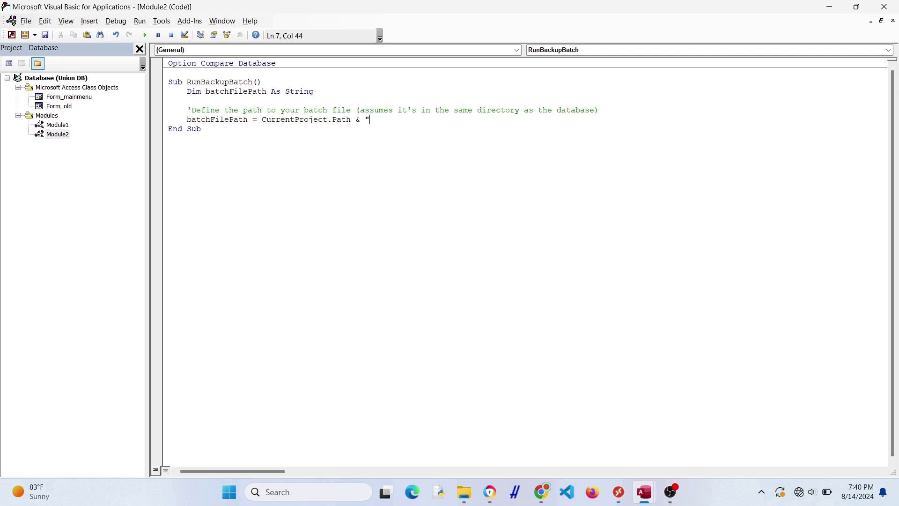
{"action": "type", "text": "\\backup_database.bat"}
Check the batch file's name in the Local (Default Database) folder in File Explorer.
{"action": "mouse_move", "coordinate": [465, 492]}
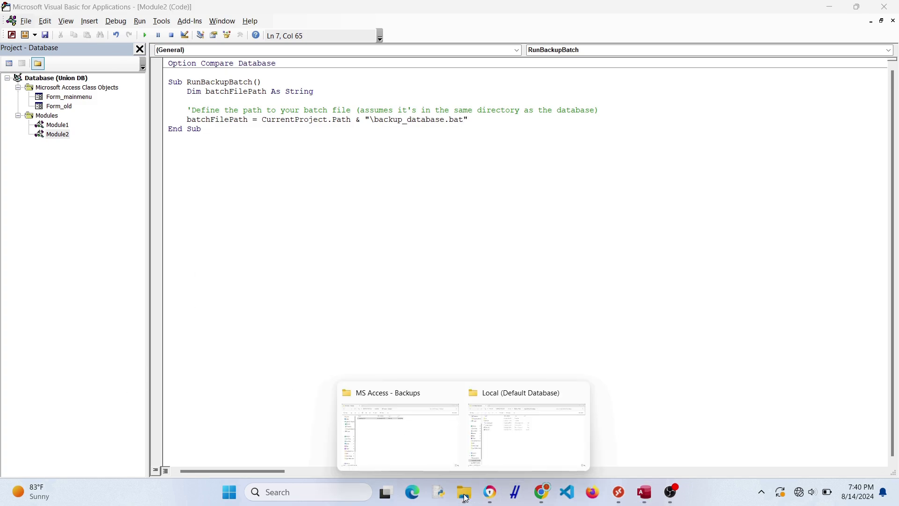
{"action": "left_click", "coordinate": [519, 435]}
{"action": "left_click", "coordinate": [152, 148]}
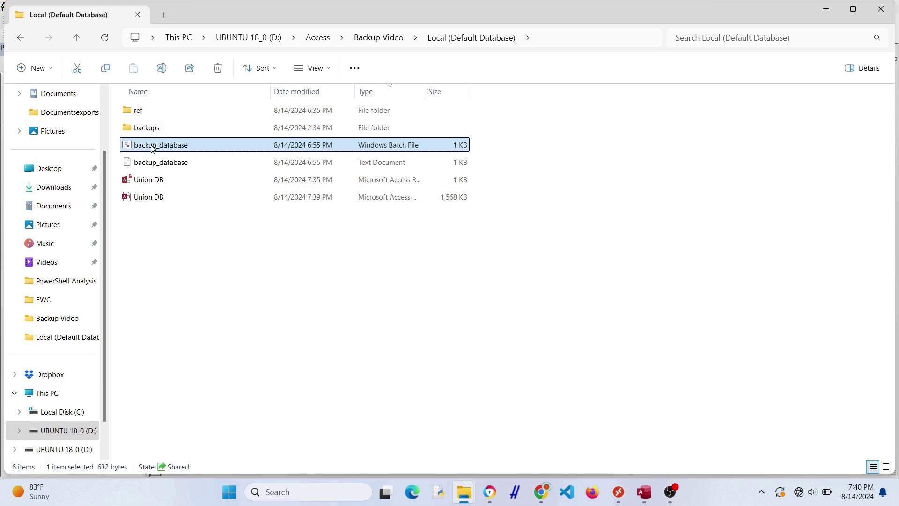
{"action": "left_click", "coordinate": [229, 305]}
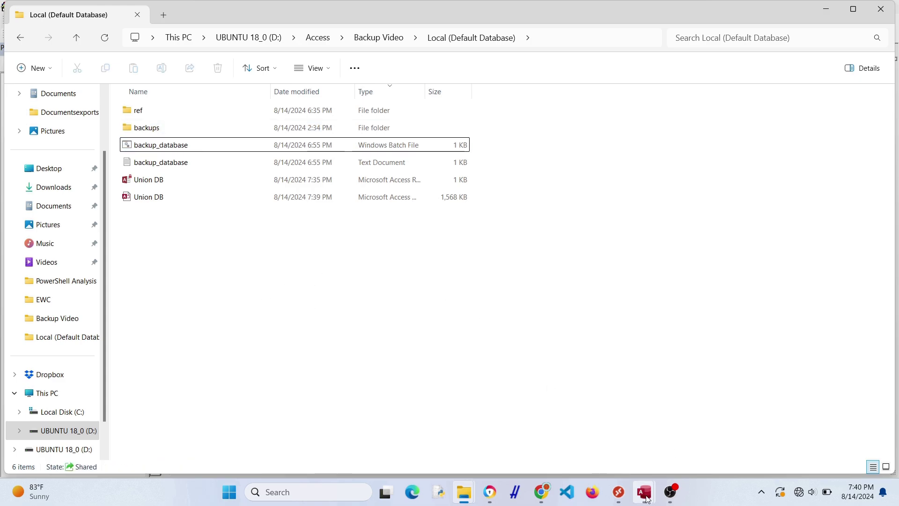
Add a commented Shell call running batchFilePath with the vbHide window style.
{"action": "mouse_move", "coordinate": [646, 497]}
{"action": "left_click", "coordinate": [685, 418]}
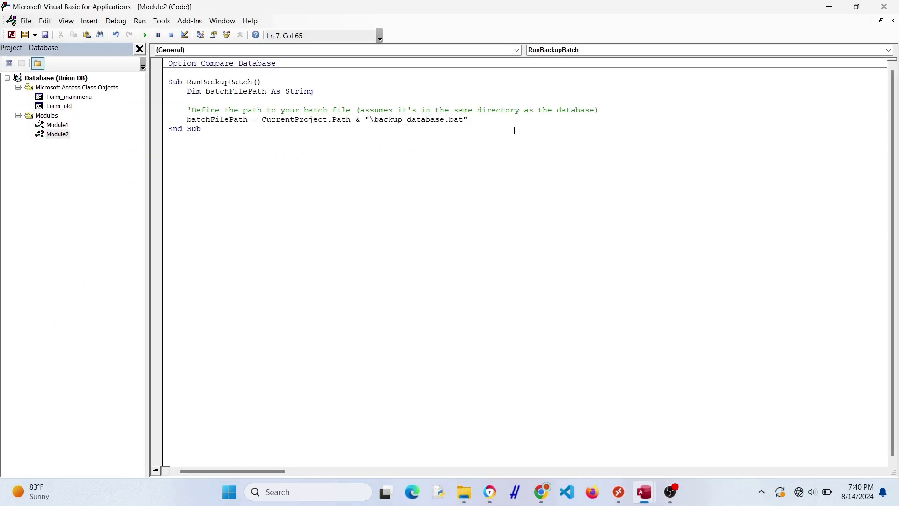
{"action": "key", "text": "Return"}
{"action": "key", "text": "Return"}
{"action": "type", "text": "'Run the batch file"}
{"action": "key", "text": "Return"}
{"action": "type", "text": "Shell "}
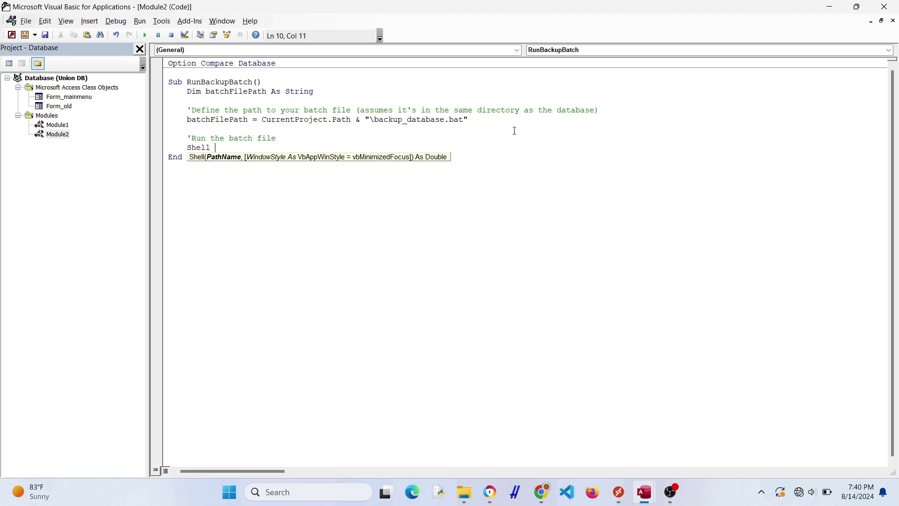
{"action": "type", "text": "batchFielePath,"}
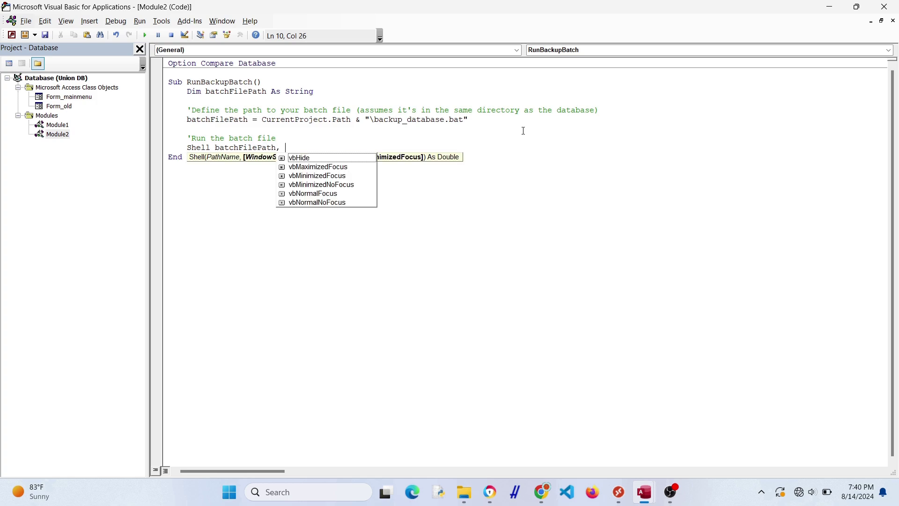
{"action": "left_click", "coordinate": [297, 160]}
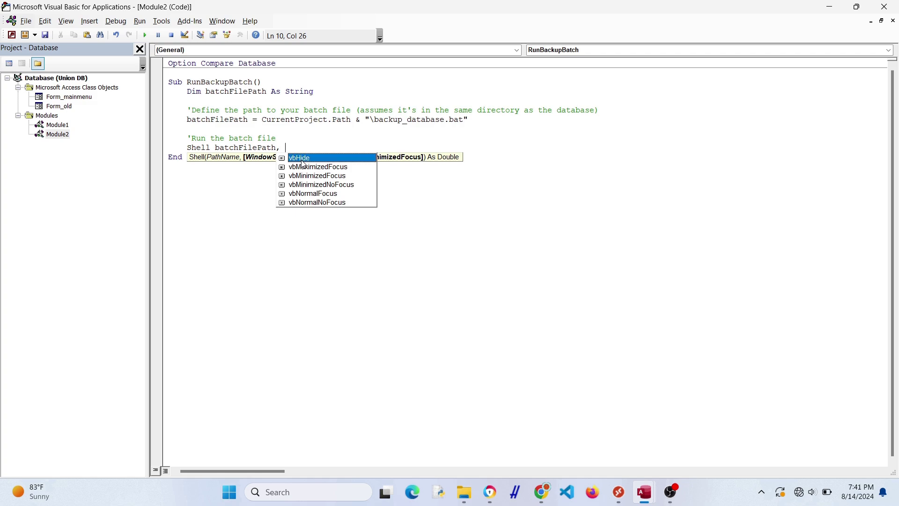
{"action": "double_click", "coordinate": [303, 160]}
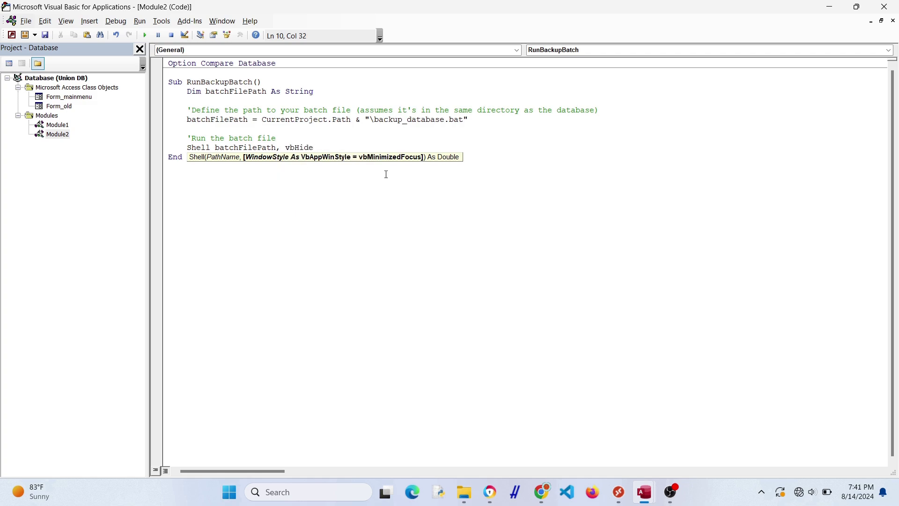
Add MsgBox "Backup process started" and copy the RunBackupBatch procedure name.
{"action": "key", "text": "Return"}
{"action": "key", "text": "Return"}
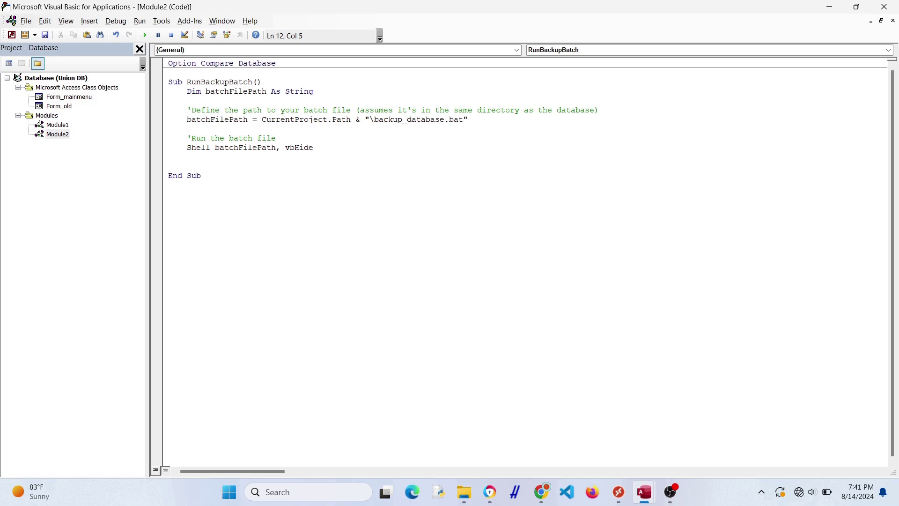
{"action": "type", "text": "MsgBox \"Bac"}
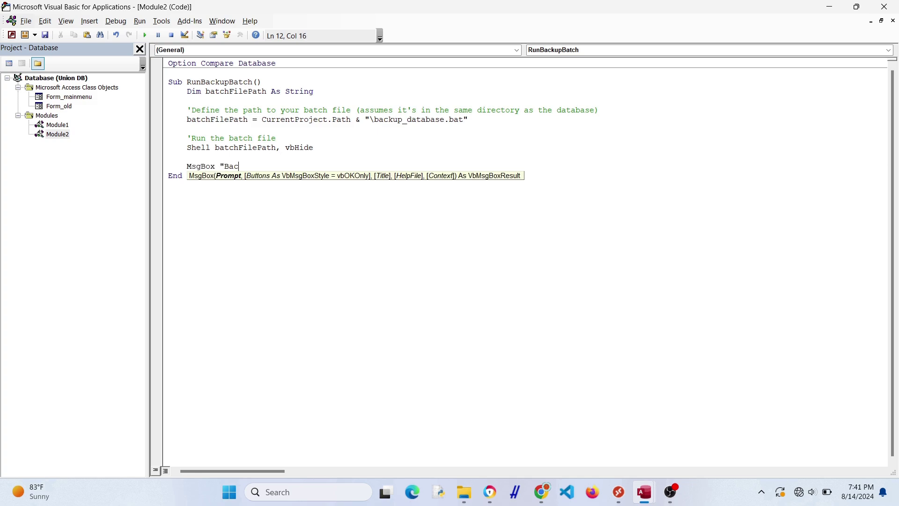
{"action": "type", "text": "kup process started\""}
{"action": "key", "text": "Return"}
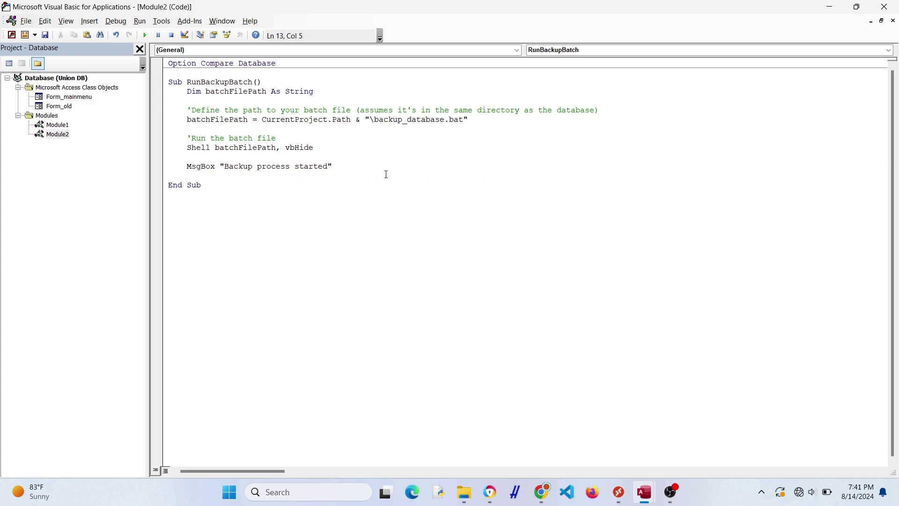
{"action": "double_click", "coordinate": [225, 82]}
{"action": "right_click", "coordinate": [213, 83]}
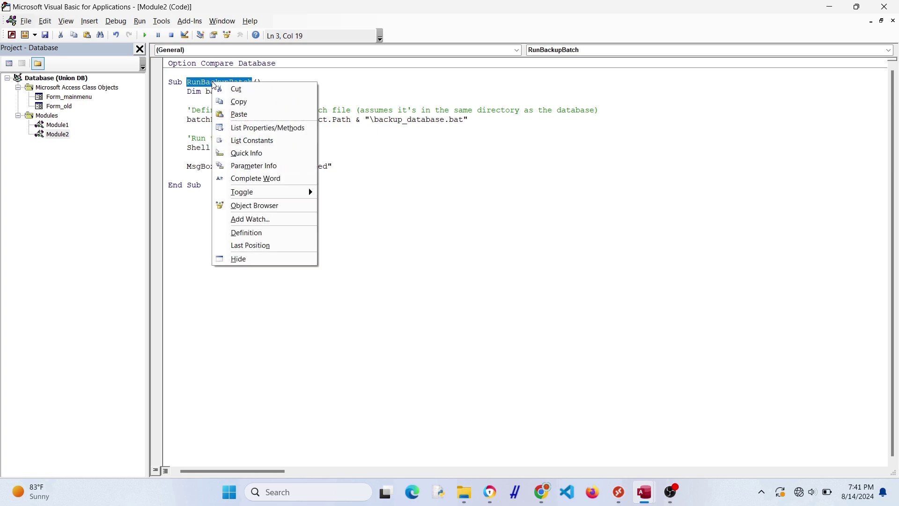
{"action": "left_click", "coordinate": [239, 102]}
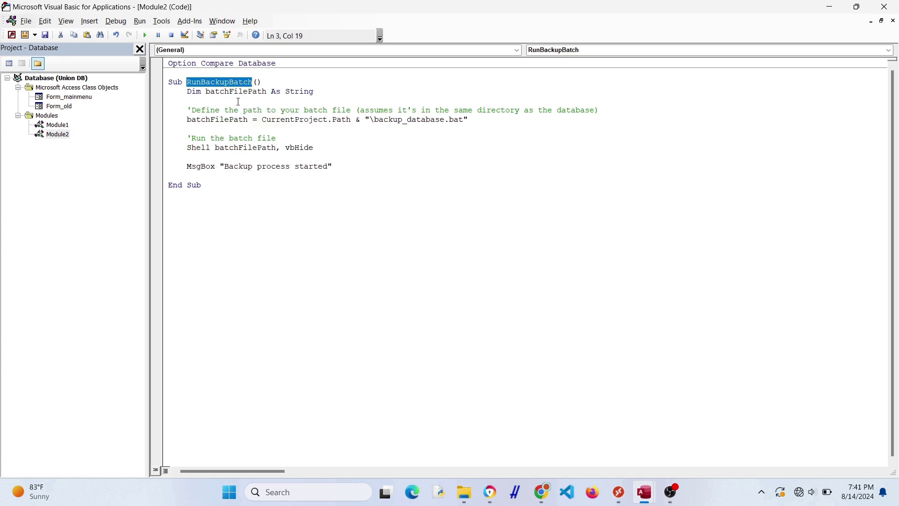
Close the VBA editor and place a new button on the form captioned Backup.
{"action": "left_click", "coordinate": [885, 6]}
{"action": "left_click", "coordinate": [201, 58]}
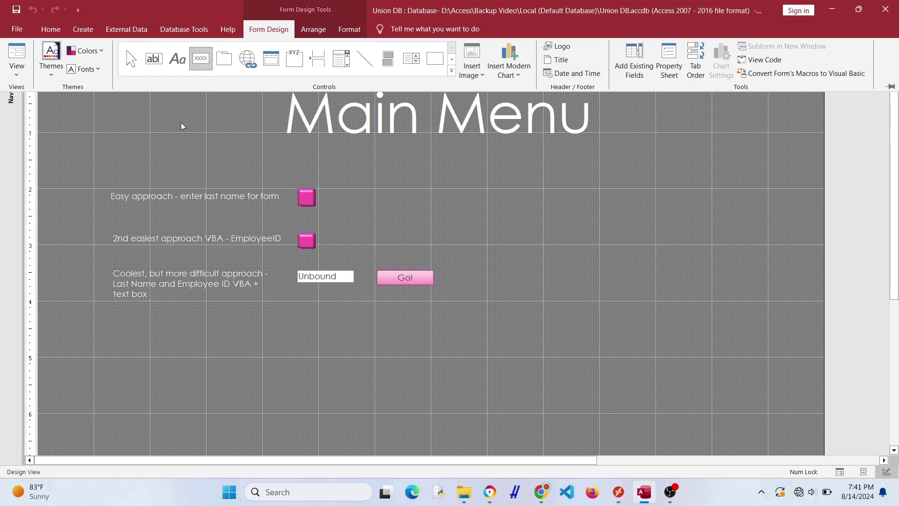
{"action": "left_click", "coordinate": [281, 324]}
{"action": "left_click", "coordinate": [411, 268]}
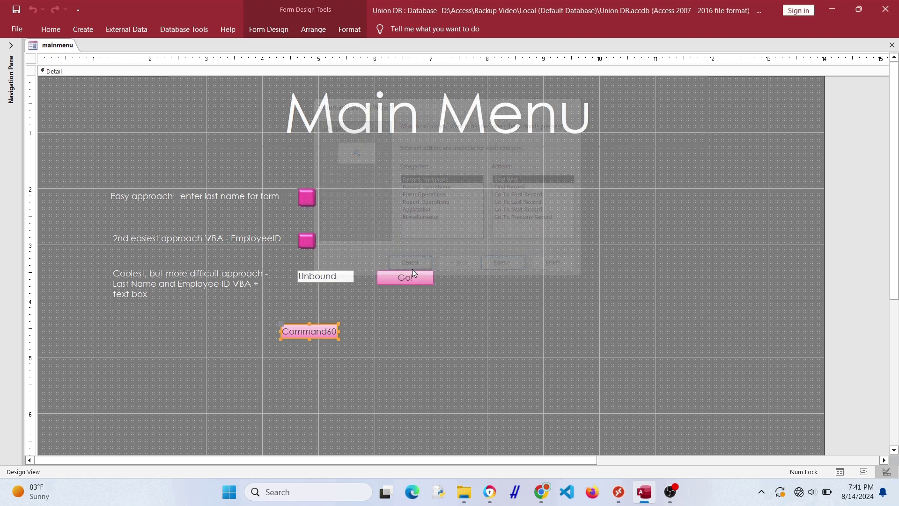
{"action": "left_click", "coordinate": [315, 332]}
{"action": "double_click", "coordinate": [314, 331]}
{"action": "type", "text": "Backup"}
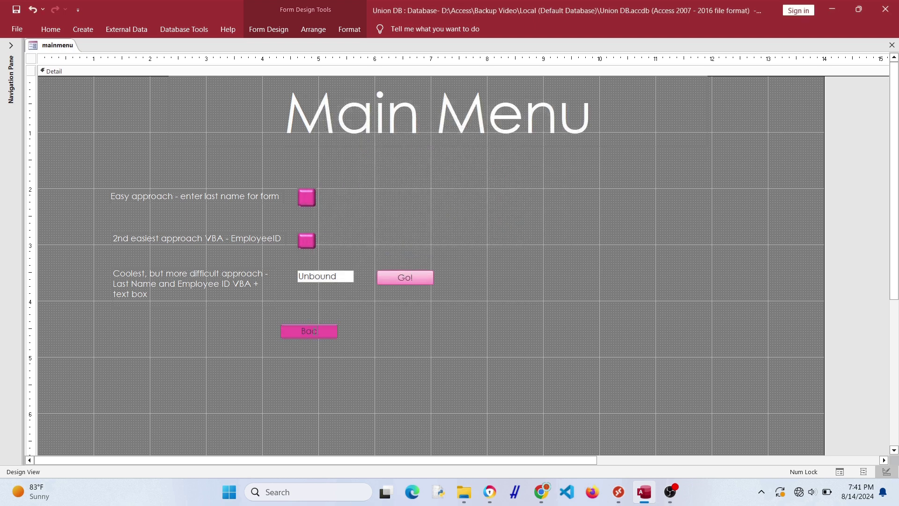
{"action": "left_click", "coordinate": [340, 370]}
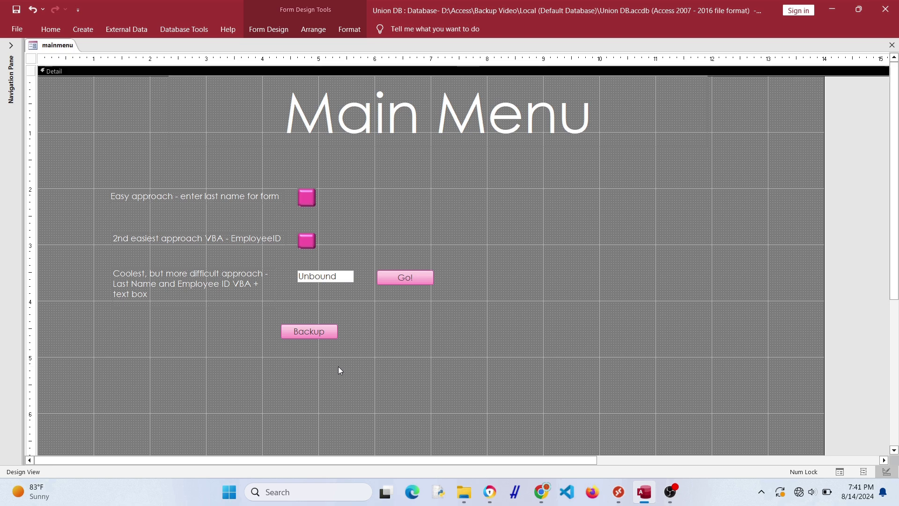
Check the backups folder in File Explorer, then bring the Access form back.
{"action": "left_click", "coordinate": [465, 494]}
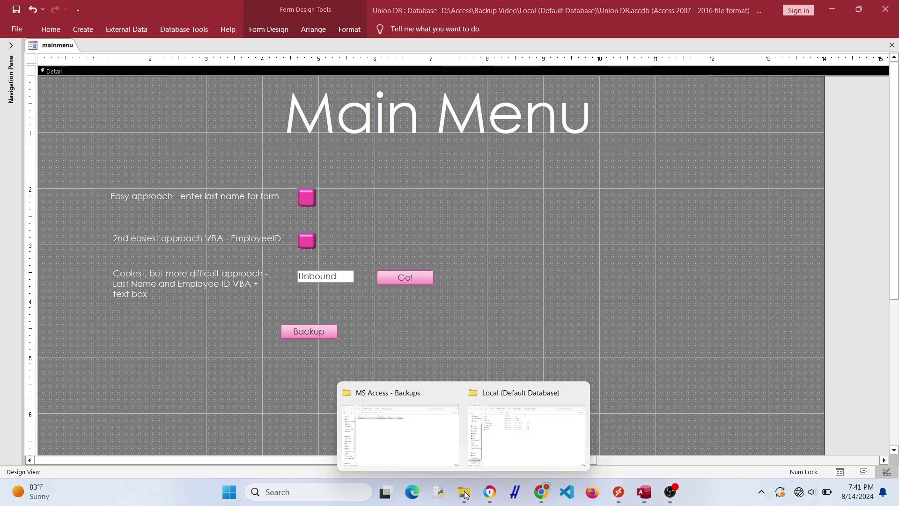
{"action": "left_click", "coordinate": [513, 457]}
{"action": "double_click", "coordinate": [136, 128]}
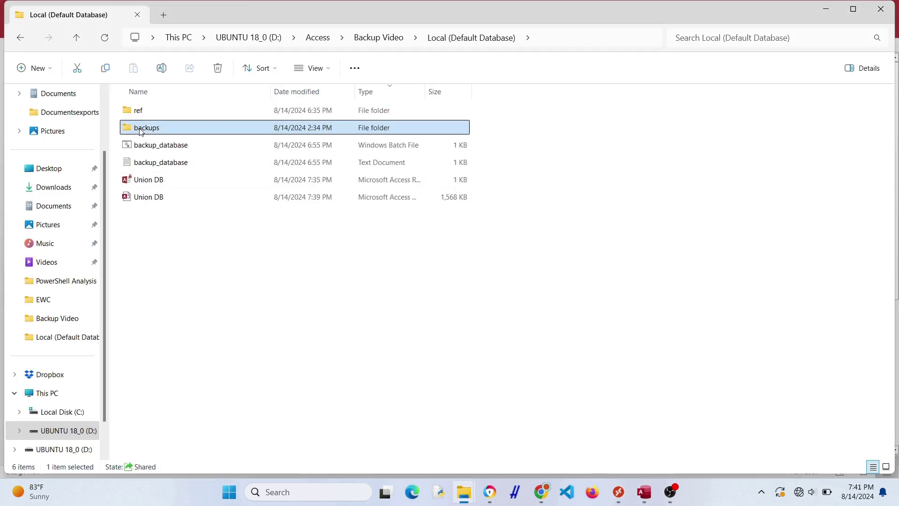
{"action": "left_click", "coordinate": [20, 38]}
{"action": "left_click", "coordinate": [46, 38]}
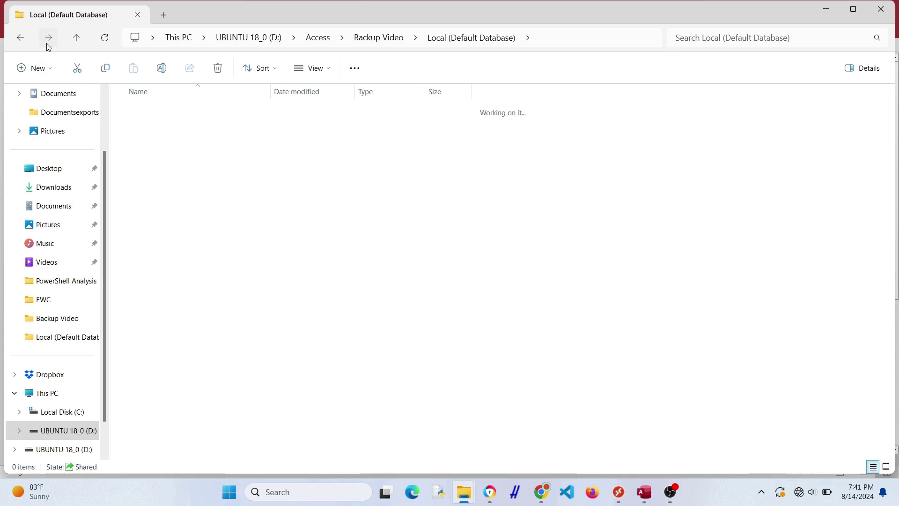
{"action": "left_click", "coordinate": [645, 491]}
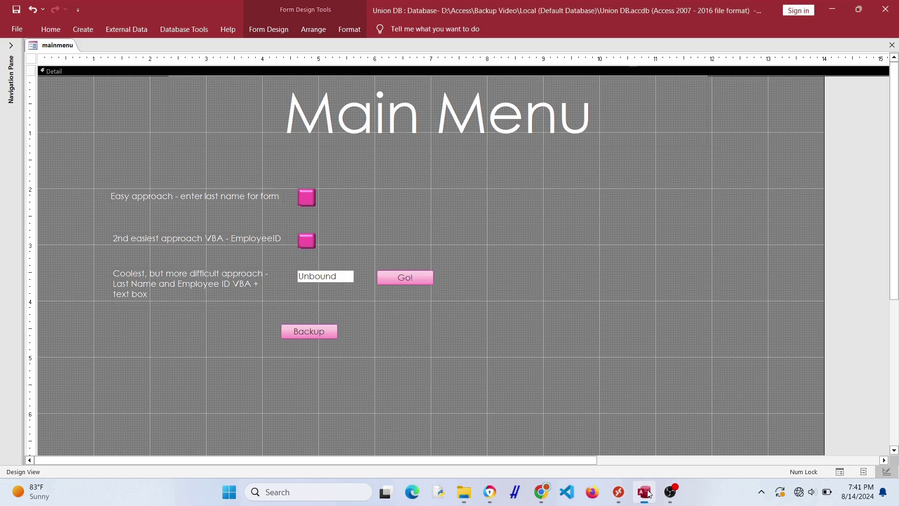
Give the Backup button an On Click Code Builder procedure that calls RunBackupBatch.
{"action": "left_click", "coordinate": [311, 333]}
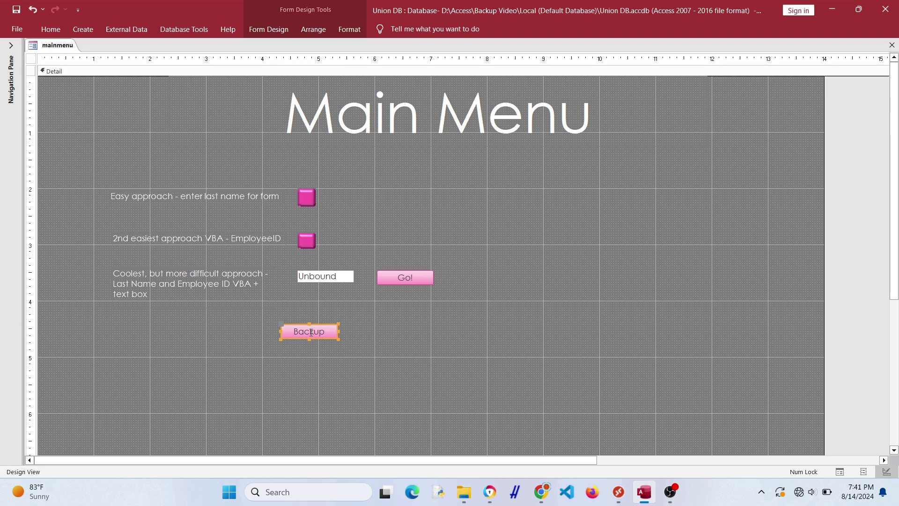
{"action": "right_click", "coordinate": [311, 333]}
{"action": "left_click", "coordinate": [382, 471]}
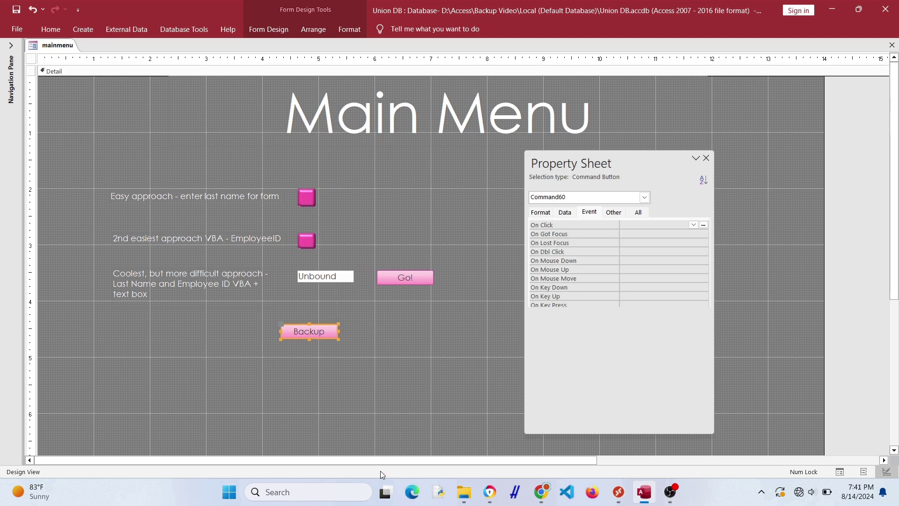
{"action": "left_click", "coordinate": [692, 226]}
{"action": "left_click", "coordinate": [703, 226]}
{"action": "left_click", "coordinate": [433, 145]}
{"action": "double_click", "coordinate": [432, 149]}
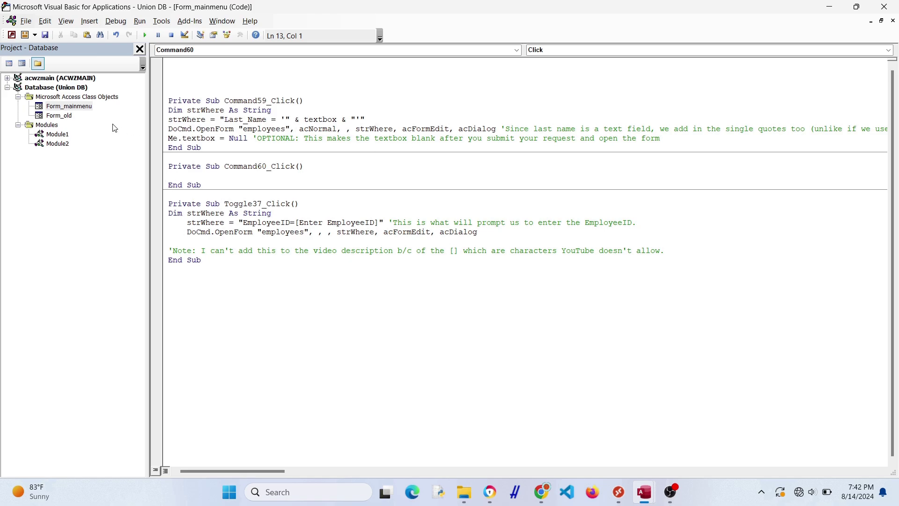
{"action": "key", "text": "ctrl+v"}
{"action": "left_click", "coordinate": [369, 278]}
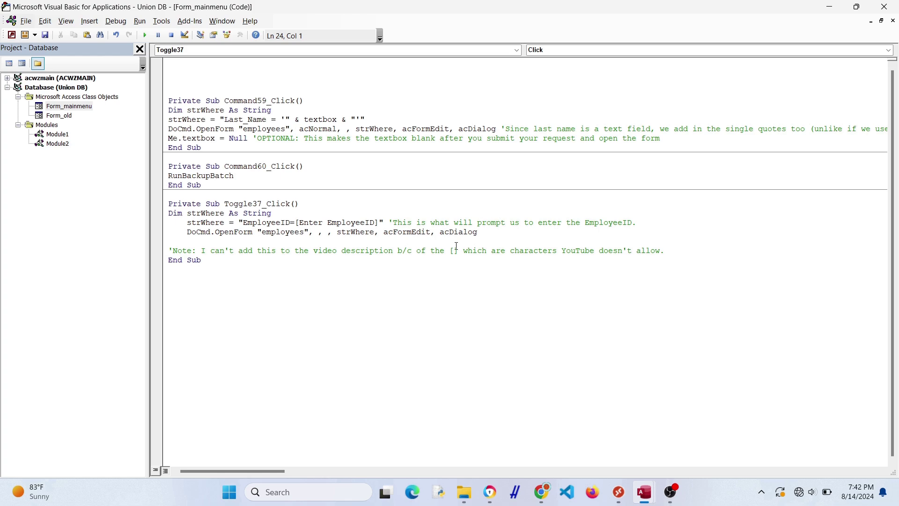
{"action": "left_click", "coordinate": [882, 10]}
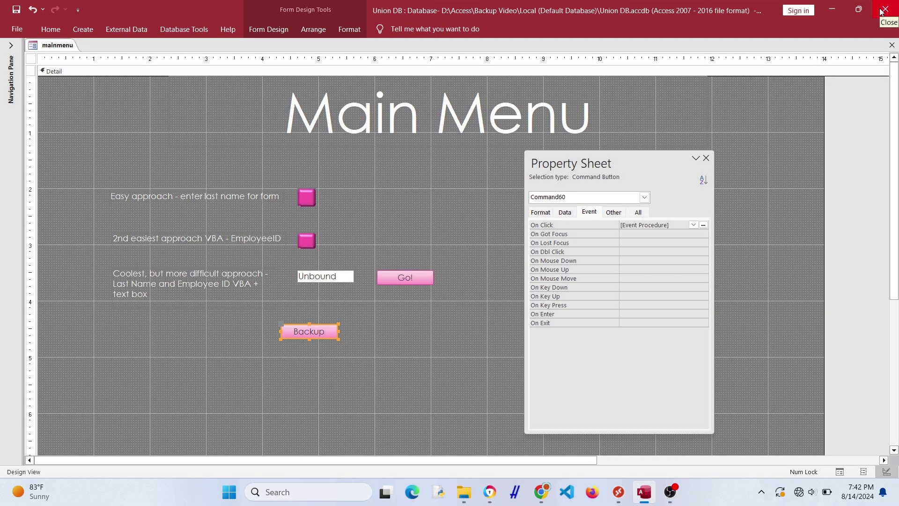
Run Backup from the form in Form View, dismiss the started message, and find Backup_2024-08-14 in the backups folder.
{"action": "left_click", "coordinate": [51, 30]}
{"action": "left_click", "coordinate": [16, 55]}
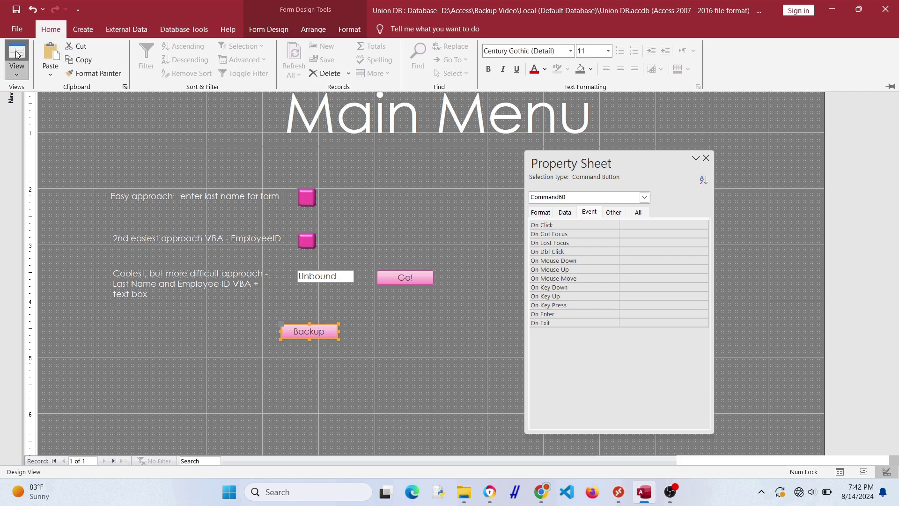
{"action": "left_click", "coordinate": [322, 311]}
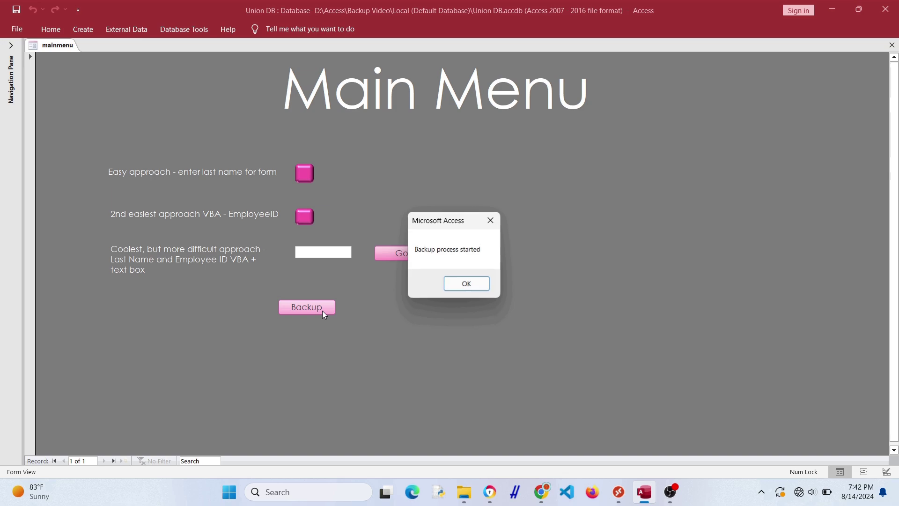
{"action": "left_click", "coordinate": [476, 286]}
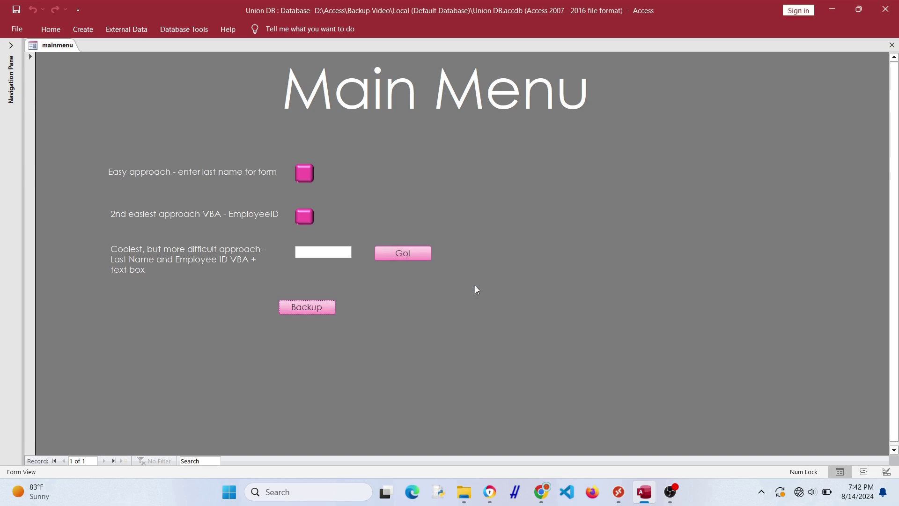
{"action": "mouse_move", "coordinate": [472, 485]}
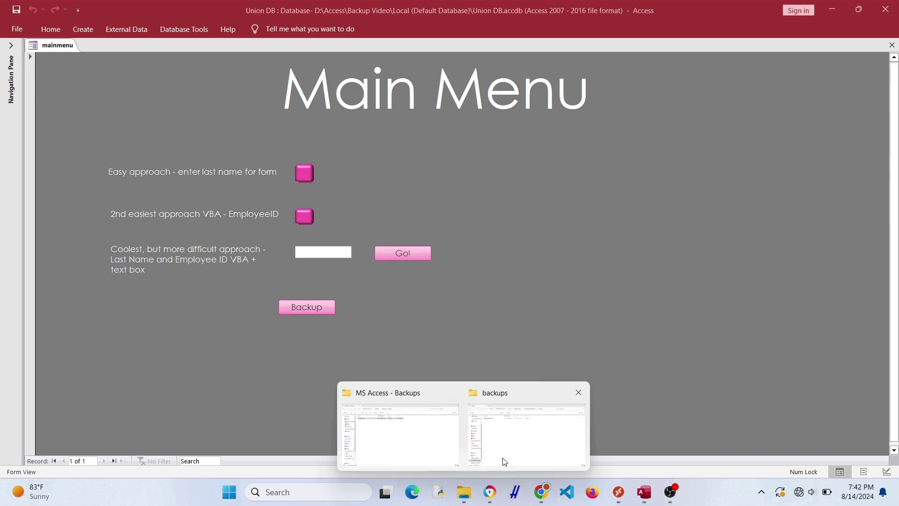
{"action": "left_click", "coordinate": [525, 446]}
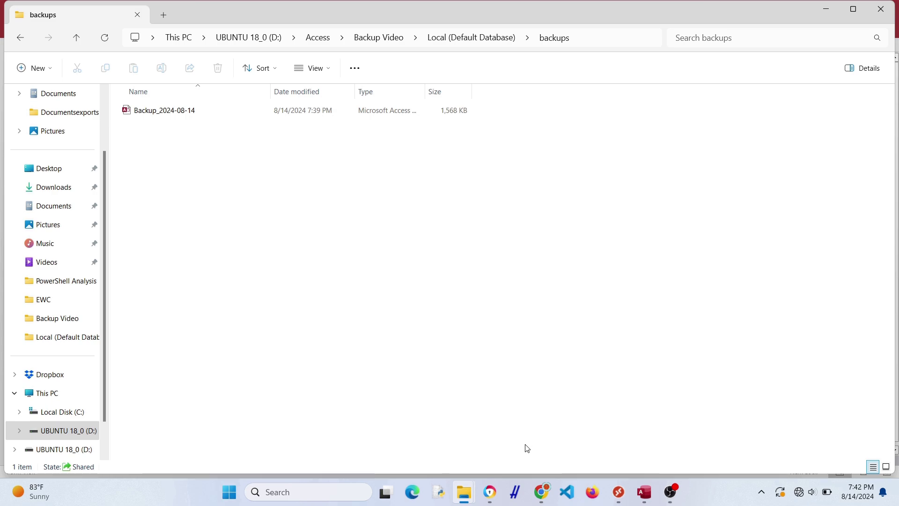
Create a code-built event procedure for the Main Menu form's On Load event.
{"action": "key", "text": "alt+Tab"}
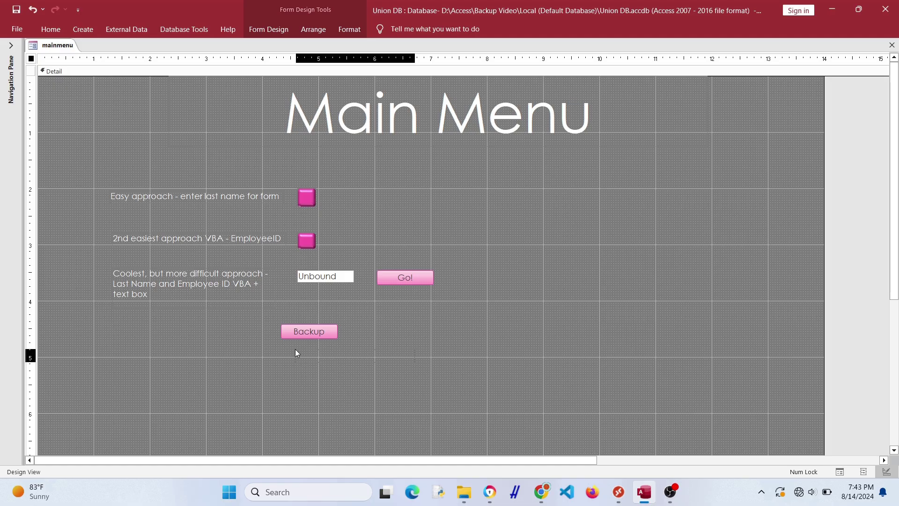
{"action": "left_click", "coordinate": [288, 330]}
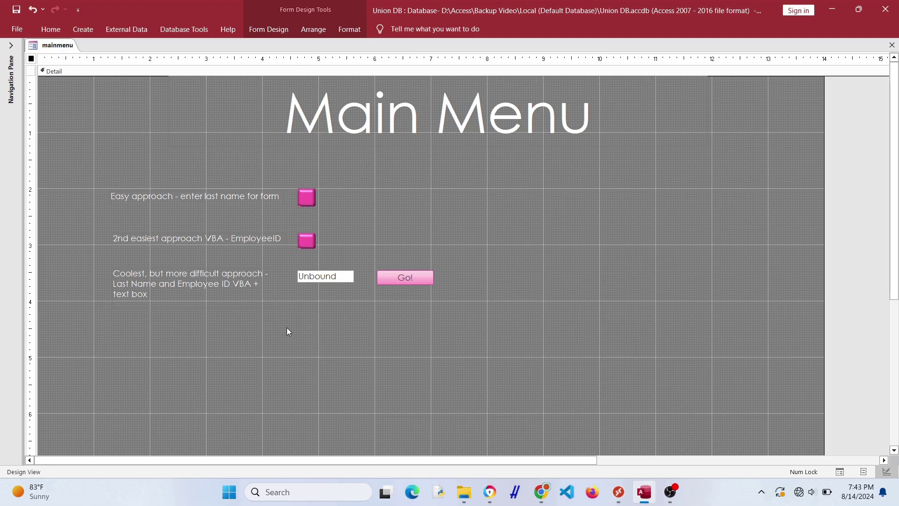
{"action": "right_click", "coordinate": [287, 328]}
{"action": "left_click", "coordinate": [349, 309]}
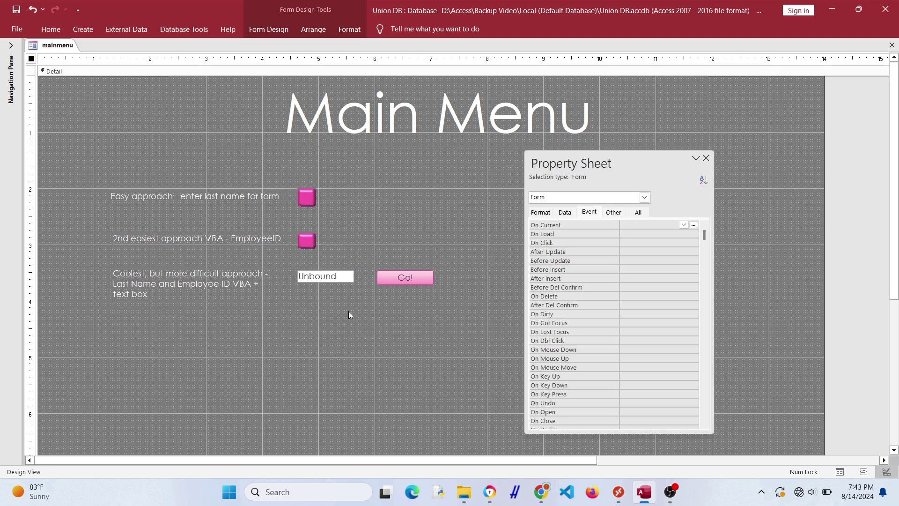
{"action": "left_click", "coordinate": [627, 233]}
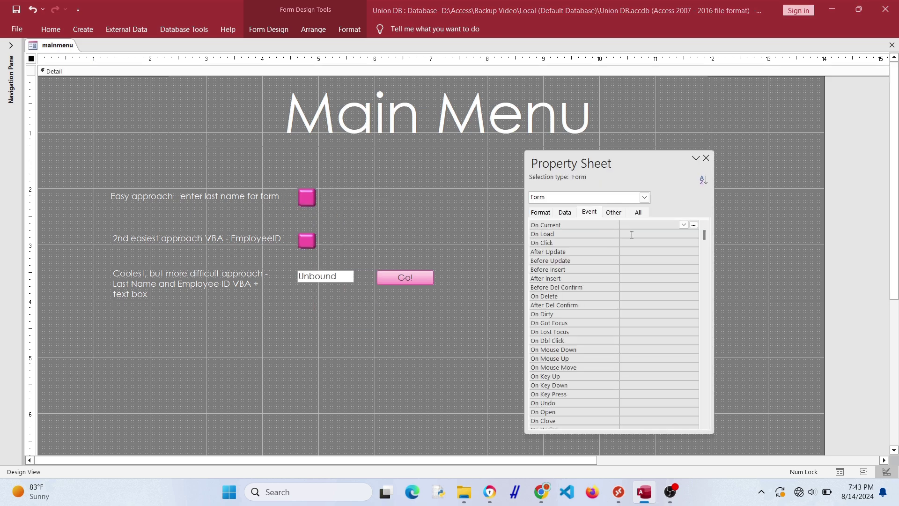
{"action": "left_click", "coordinate": [694, 234]}
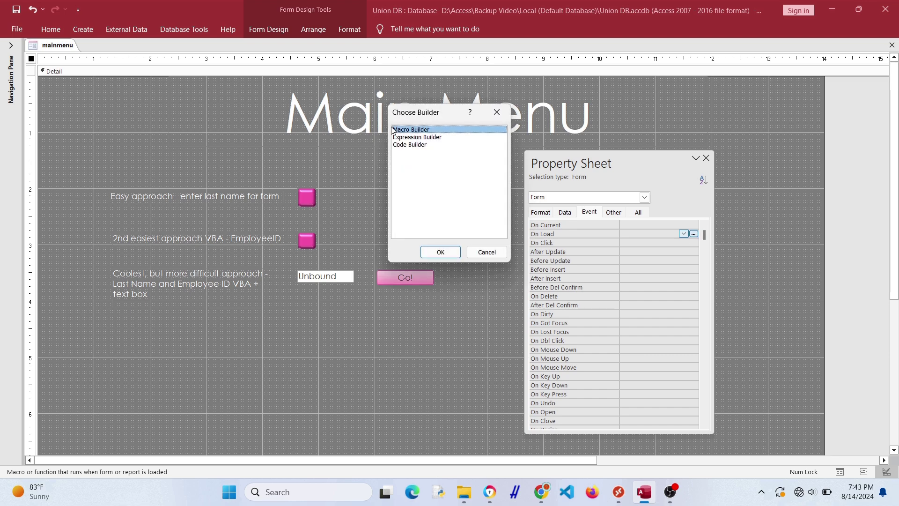
{"action": "double_click", "coordinate": [410, 145]}
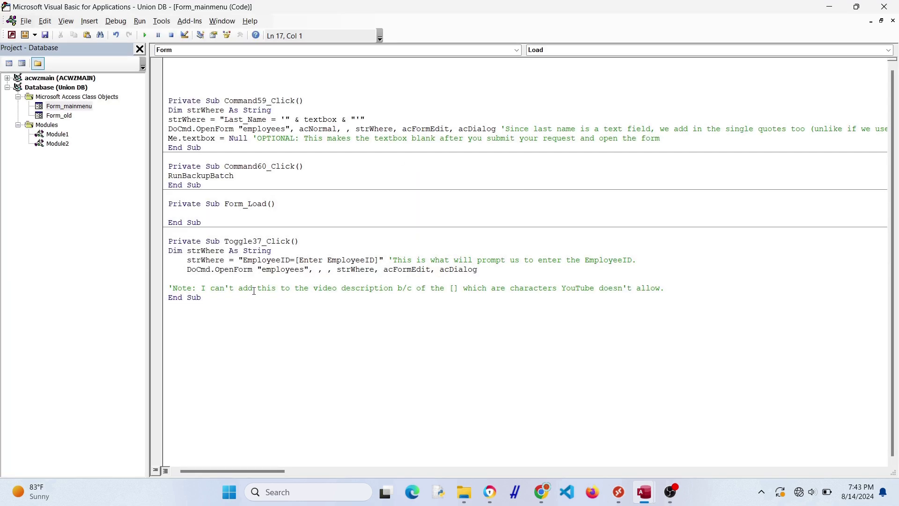
Delete the old button procedures and paste the RunBackupBatch call into Form_Load.
{"action": "left_click_drag", "start_coordinate": [250, 298], "coordinate": [162, 242]}
{"action": "key", "text": "Delete"}
{"action": "left_click", "coordinate": [212, 185]}
{"action": "key", "text": "ctrl+shift+Home"}
{"action": "key", "text": "Delete"}
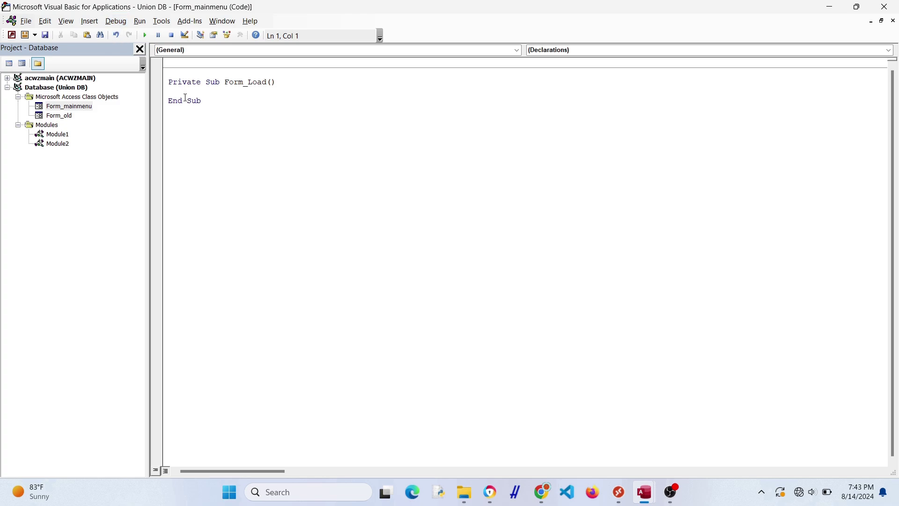
{"action": "left_click", "coordinate": [185, 94]}
{"action": "type", "text": "RunBackupBatch"}
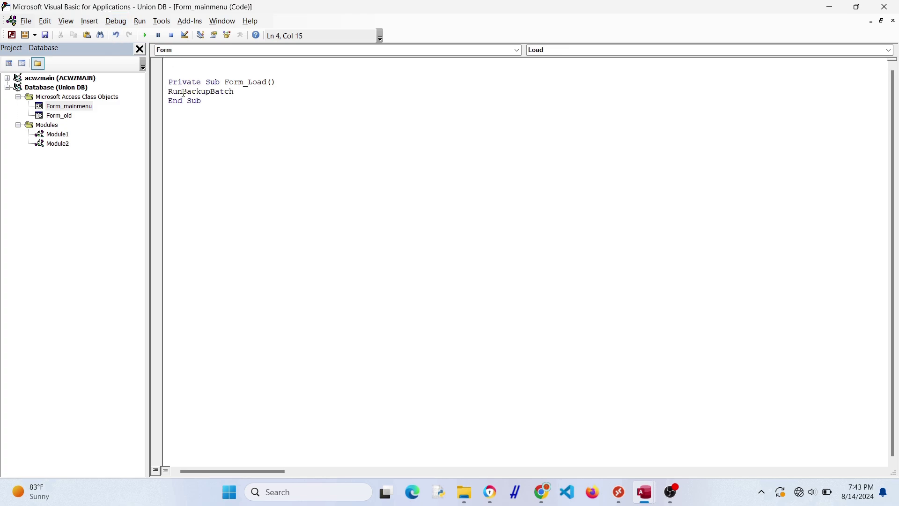
{"action": "left_click", "coordinate": [884, 7]}
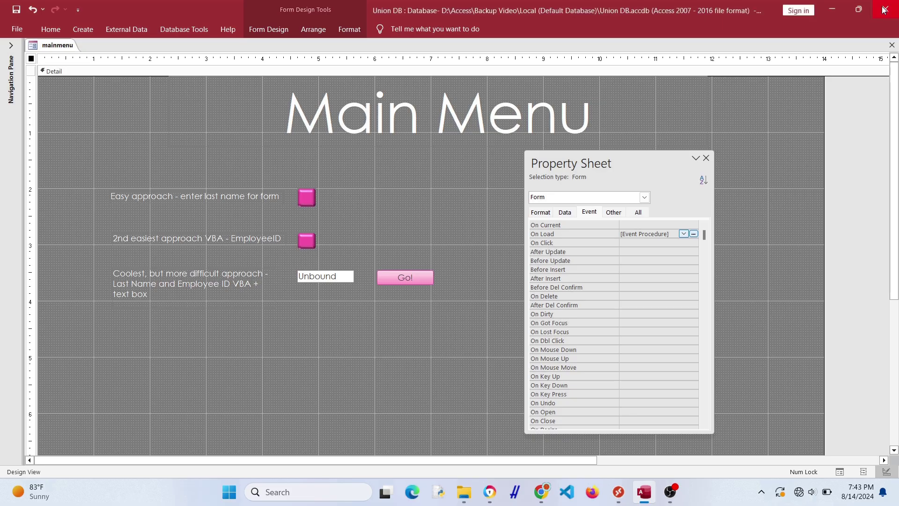
{"action": "left_click", "coordinate": [51, 29]}
View the Main Menu form running, then switch it back to Design View.
{"action": "left_click", "coordinate": [18, 54]}
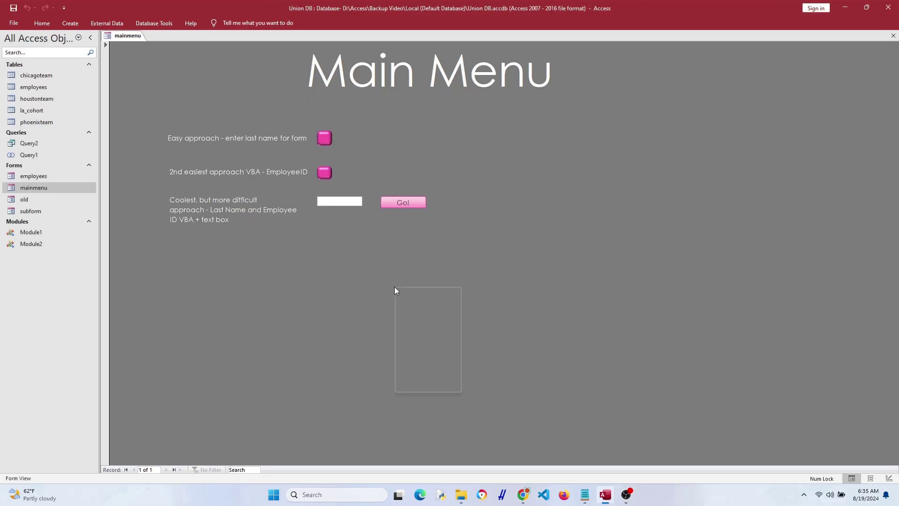
{"action": "right_click", "coordinate": [394, 287]}
{"action": "left_click", "coordinate": [425, 316]}
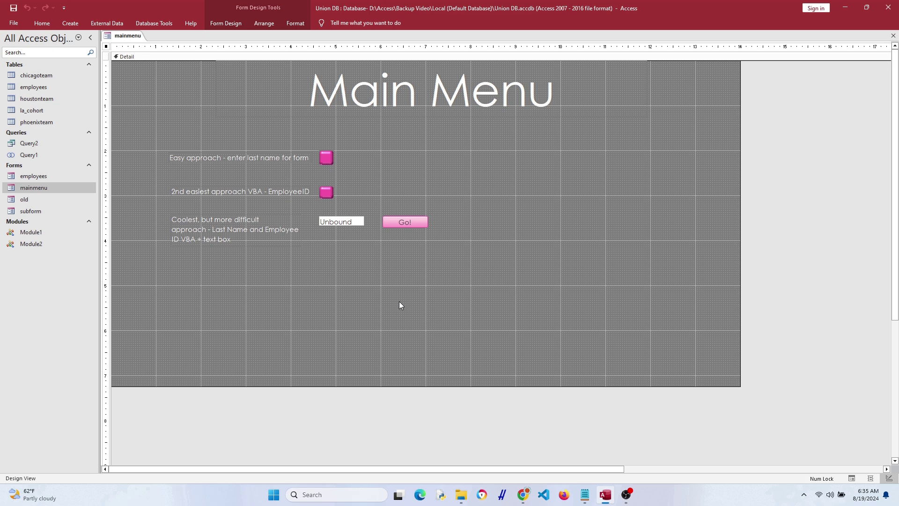
Open the Form_Load procedure through the form's On Load Code Builder.
{"action": "right_click", "coordinate": [399, 271]}
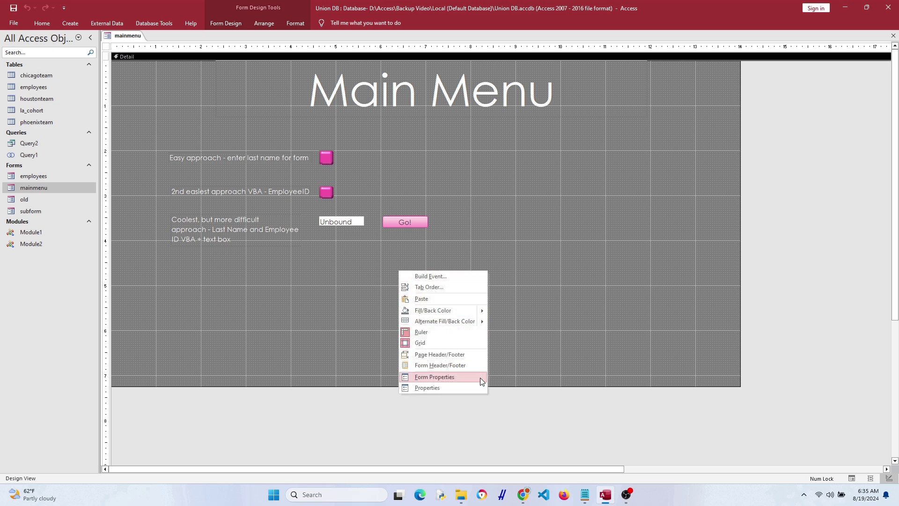
{"action": "left_click", "coordinate": [481, 380]}
{"action": "left_click", "coordinate": [648, 220]}
{"action": "left_click", "coordinate": [696, 220]}
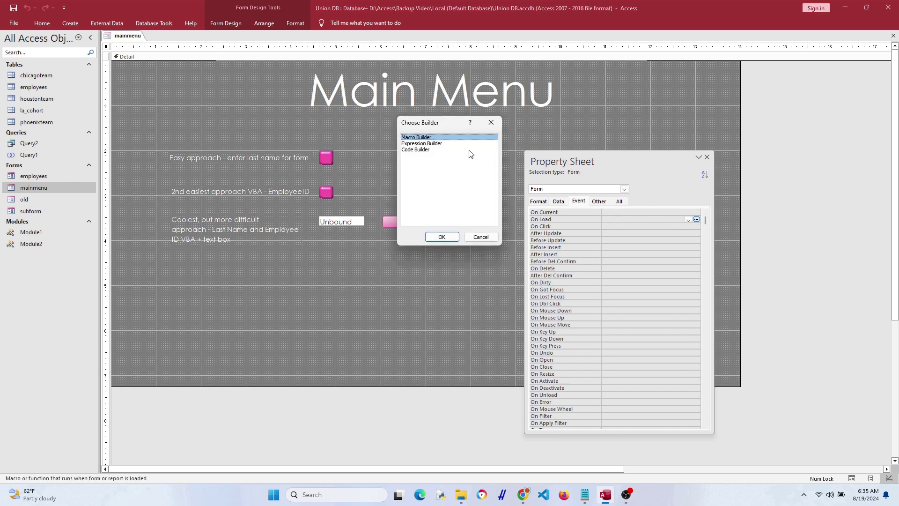
{"action": "double_click", "coordinate": [442, 151]}
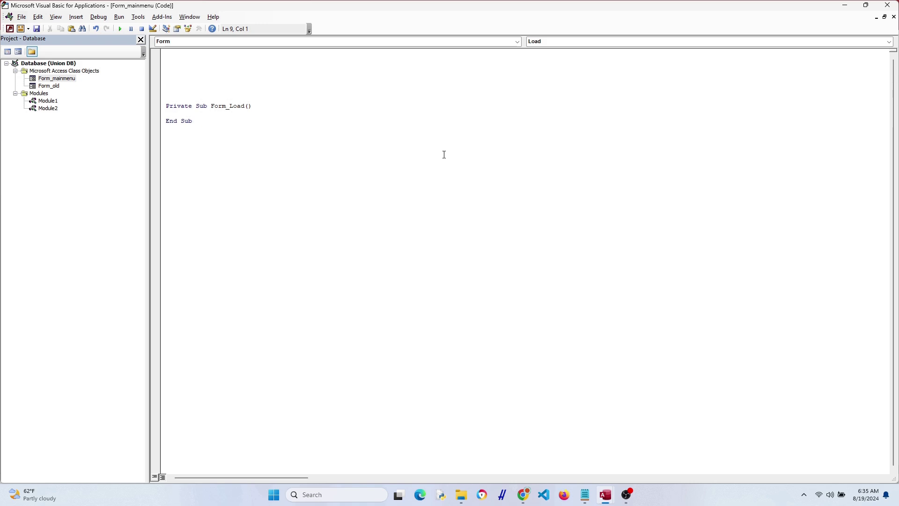
Declare response As Integer and assign it a vbYesNo + vbQuestion MsgBox titled 'Confirmation'.
{"action": "type", "text": "Dim response As Integer"}
{"action": "key", "text": "Return"}
{"action": "key", "text": "Return"}
{"action": "type", "text": "response = "}
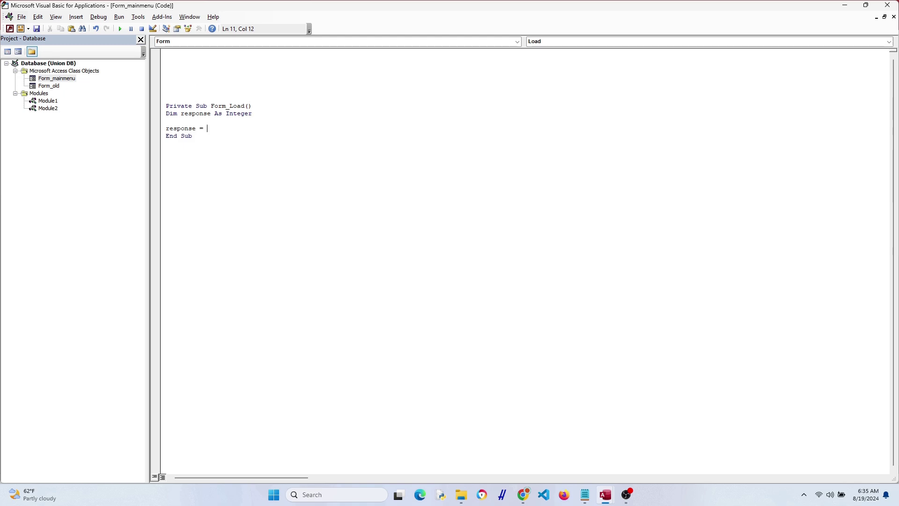
{"action": "type", "text": "MsgBox(\"Do you w"}
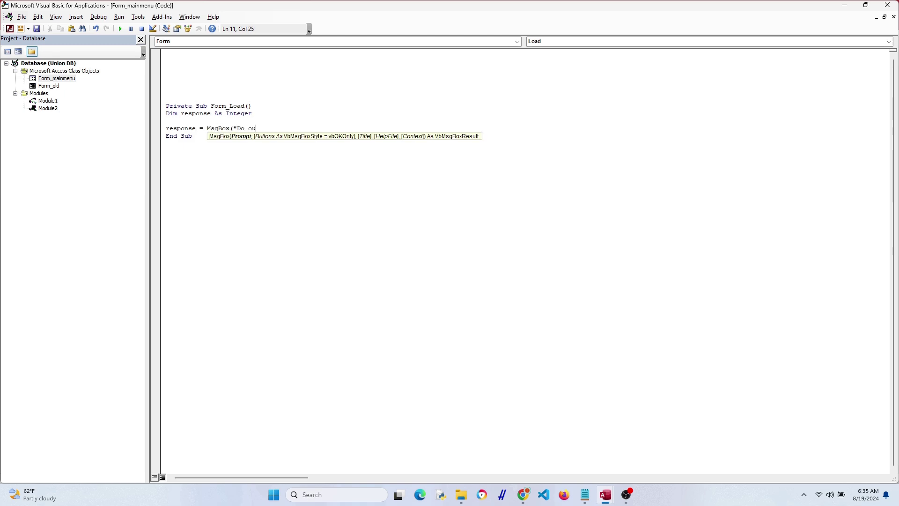
{"action": "type", "text": "ant to make a backup?\", "}
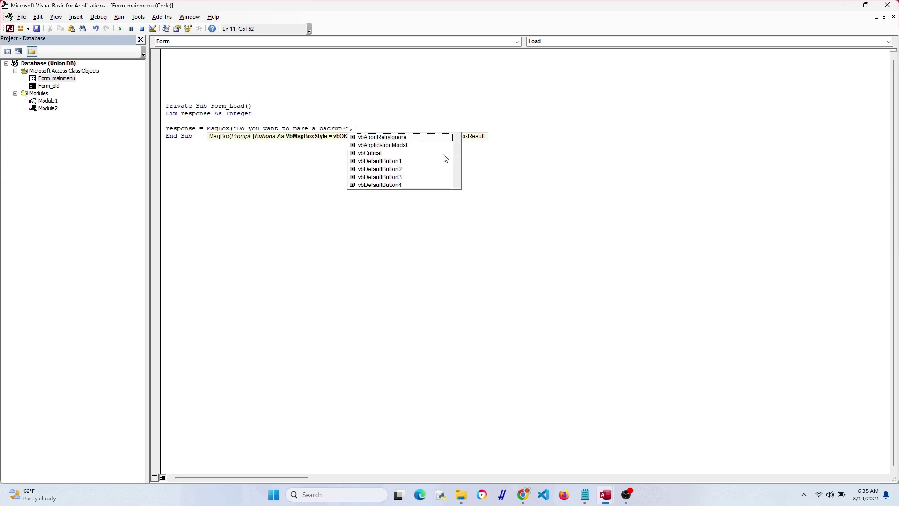
{"action": "type", "text": "v"}
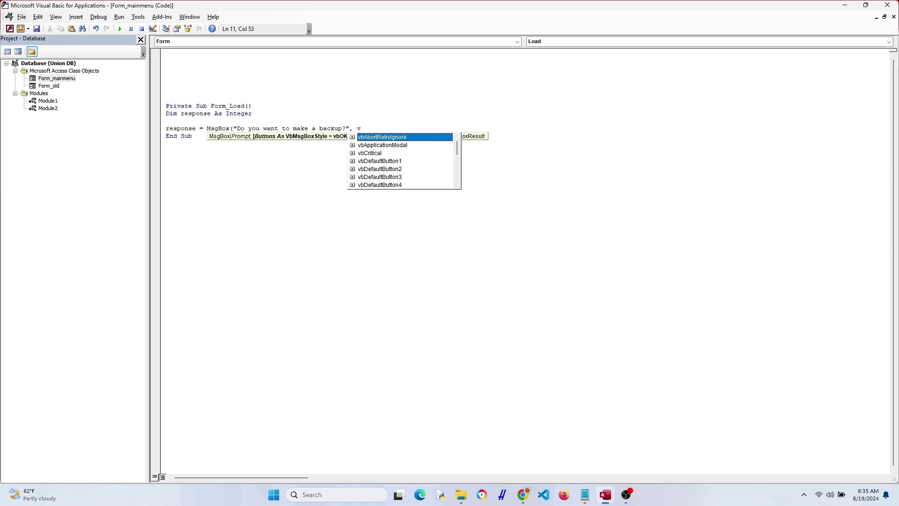
{"action": "type", "text": "bY"}
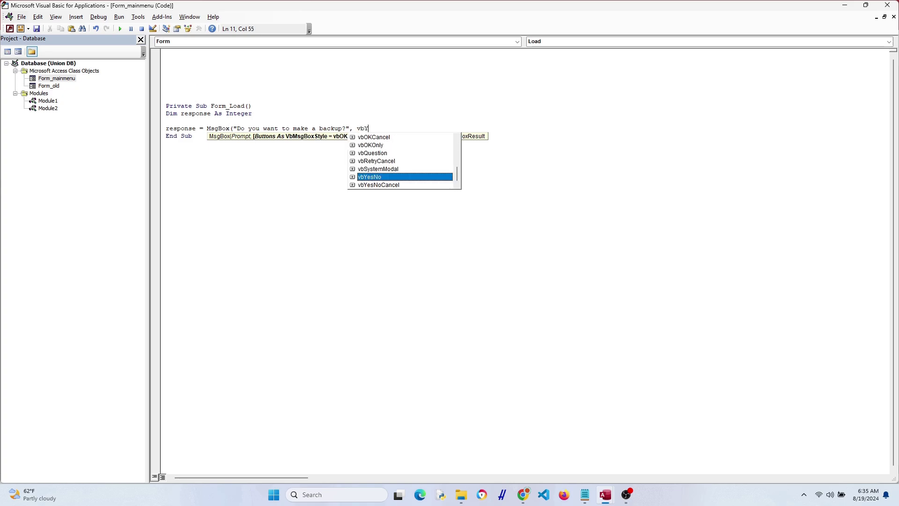
{"action": "double_click", "coordinate": [407, 177]}
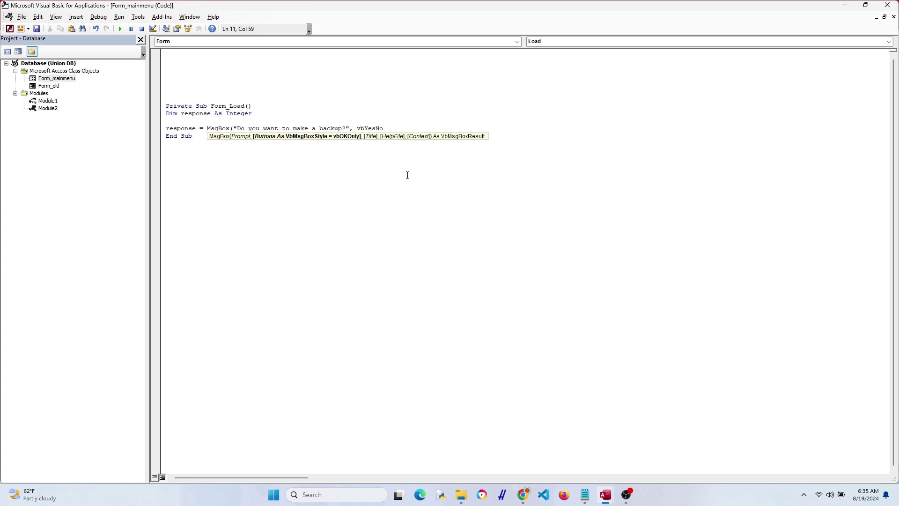
{"action": "type", "text": "+ "}
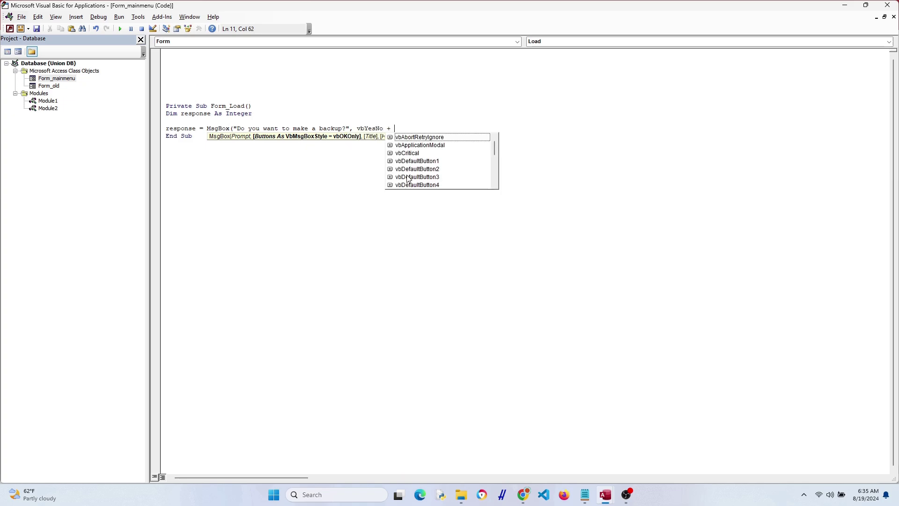
{"action": "type", "text": "vbQ"}
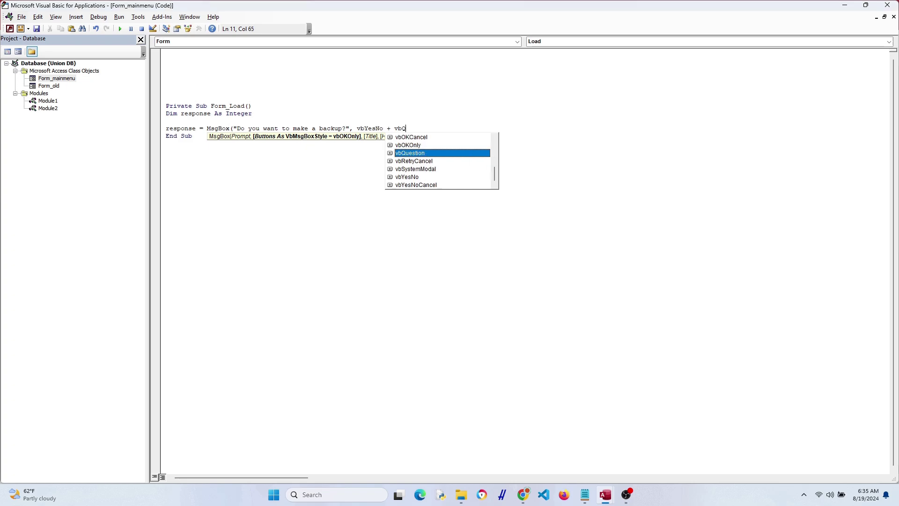
{"action": "key", "text": "Return"}
{"action": "key", "text": "Return"}
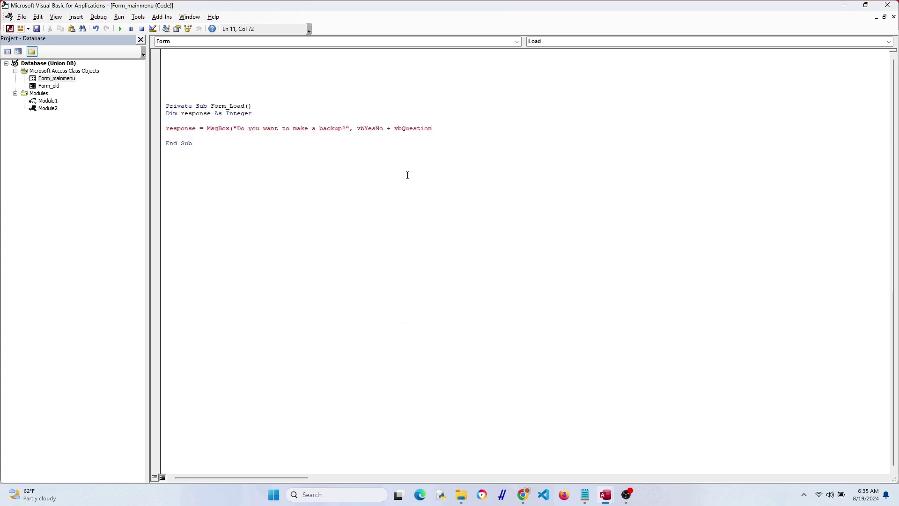
{"action": "type", "text": ", "}
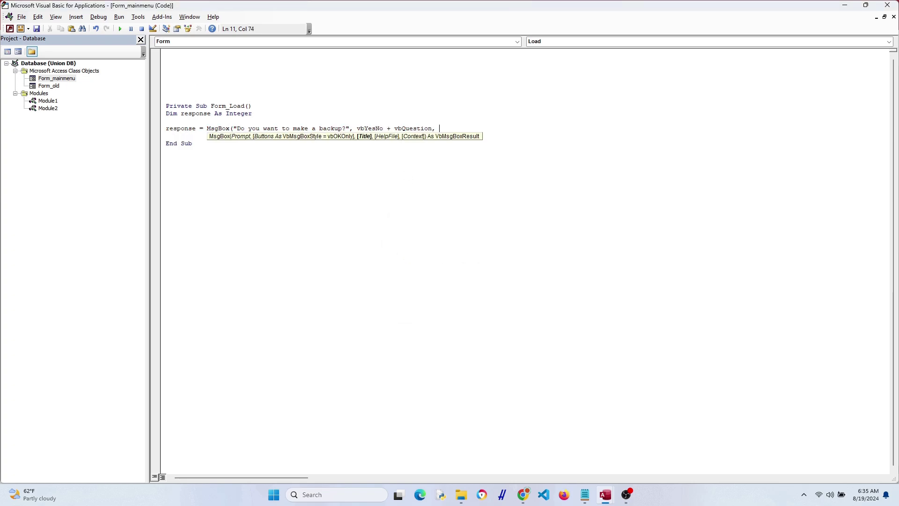
{"action": "type", "text": "\"Confirmatio"}
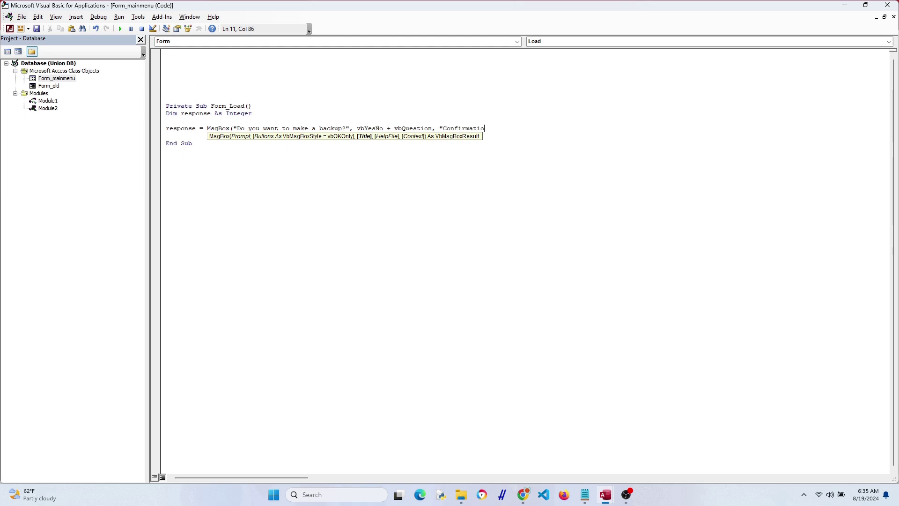
{"action": "type", "text": "n\")"}
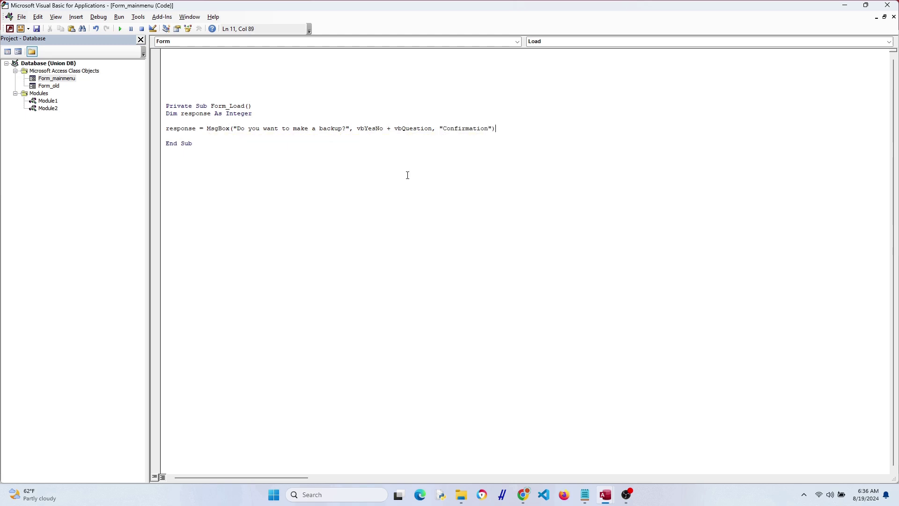
{"action": "key", "text": "Return"}
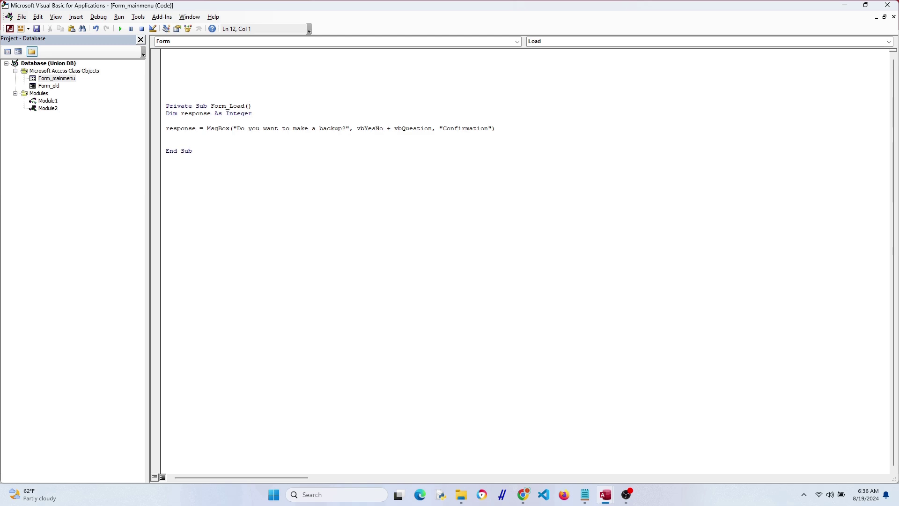
Add If response = vbYes Then RunBackupBatch, an empty ElseIf response = vbNo Then, and End If.
{"action": "key", "text": "Return"}
{"action": "type", "text": "if respose"}
{"action": "key", "text": "BackSpace"}
{"action": "key", "text": "BackSpace"}
{"action": "key", "text": "BackSpace"}
{"action": "type", "text": "nse = "}
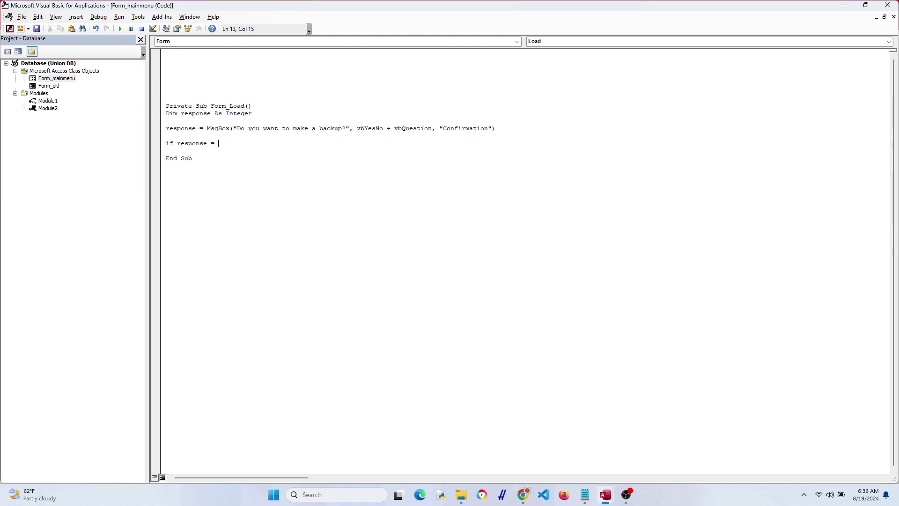
{"action": "type", "text": "vbYes Then"}
{"action": "key", "text": "Return"}
{"action": "type", "text": "RunBackupBactch"}
{"action": "key", "text": "Return"}
{"action": "type", "text": "Elseif response = VbNo Then"}
{"action": "key", "text": "Return"}
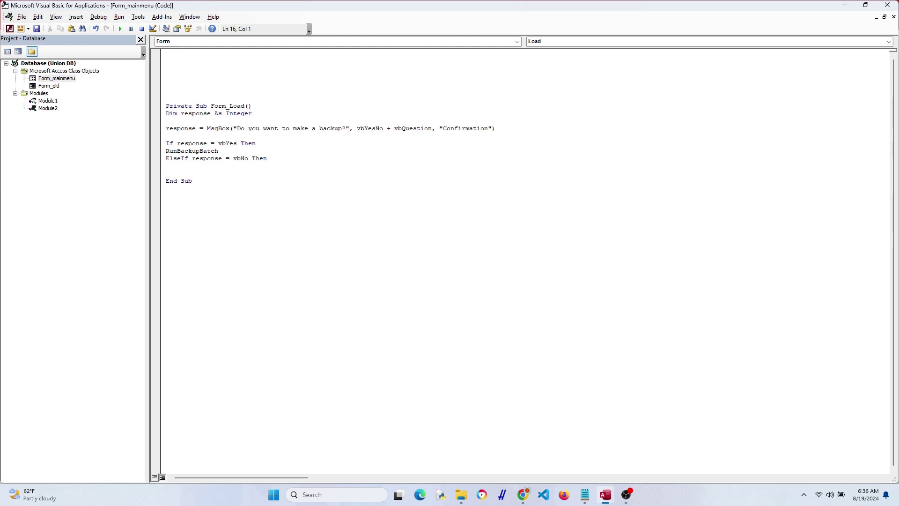
{"action": "type", "text": "End if"}
{"action": "key", "text": "Return"}
{"action": "key", "text": "Delete"}
Close the code editor, confirm the backups folder is empty, and close the form's Property Sheet.
{"action": "left_click", "coordinate": [889, 6]}
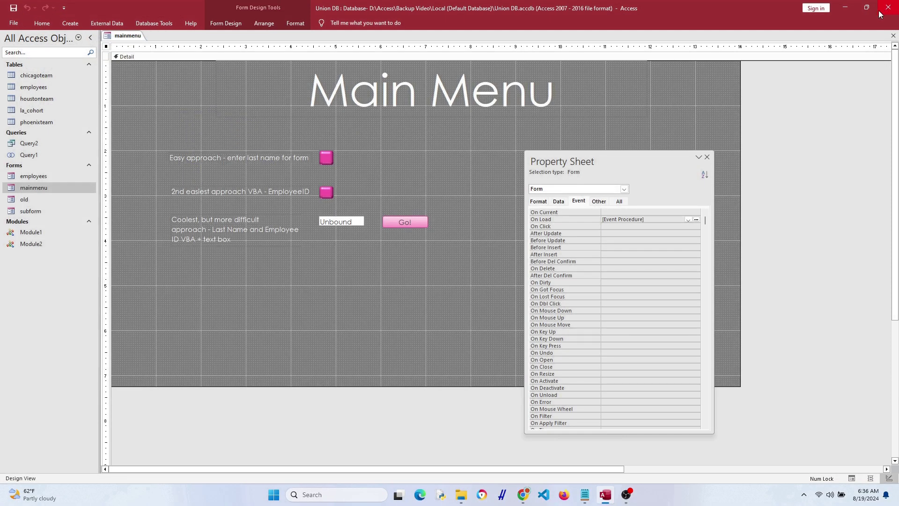
{"action": "mouse_move", "coordinate": [467, 498]}
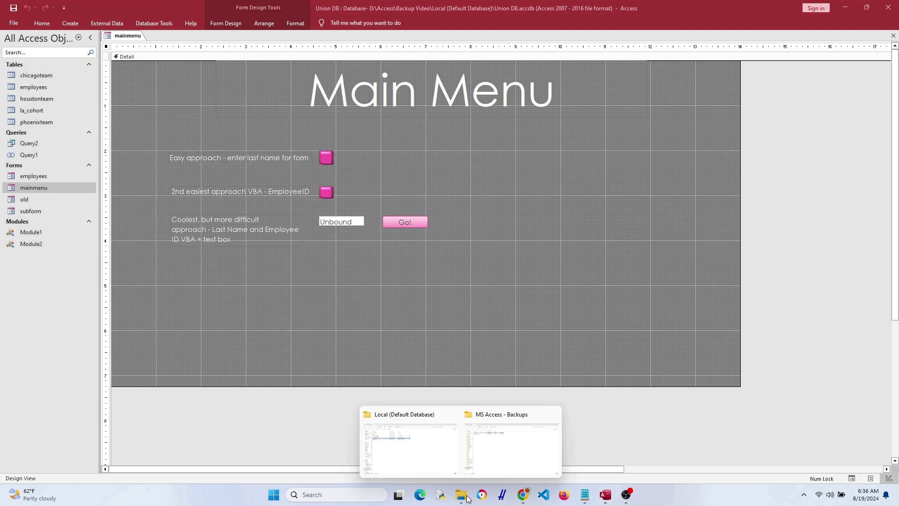
{"action": "left_click", "coordinate": [406, 462]}
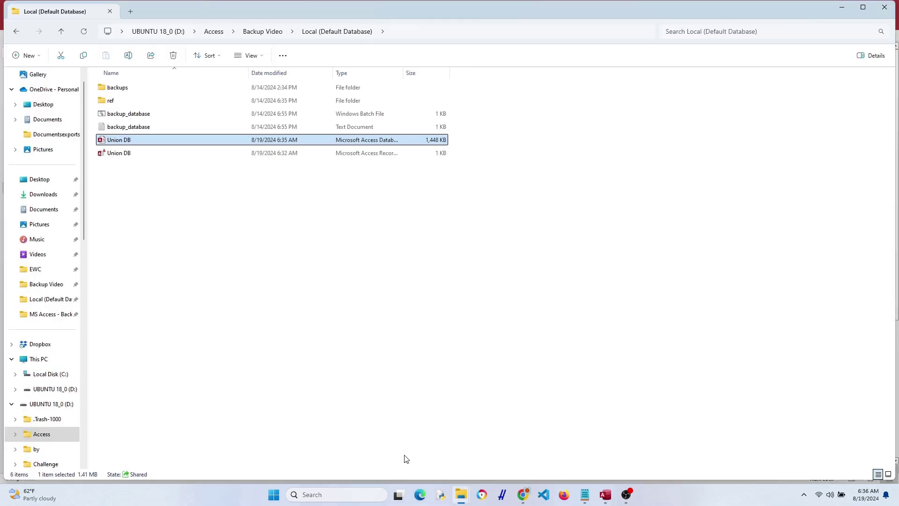
{"action": "double_click", "coordinate": [117, 88]}
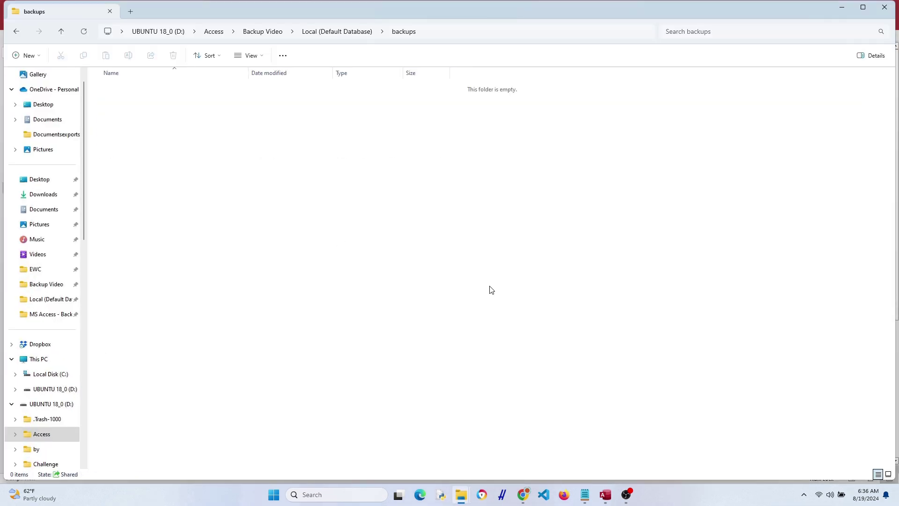
{"action": "left_click", "coordinate": [607, 496]}
{"action": "left_click", "coordinate": [707, 157]}
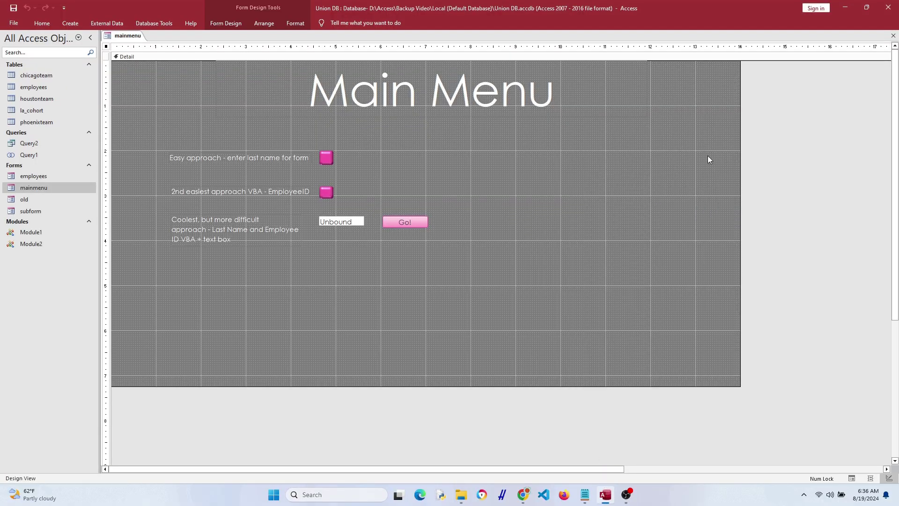
Run the form, answer Yes to the backup prompt, and verify Backup_2024-08-19 in the backups folder.
{"action": "left_click", "coordinate": [41, 23]}
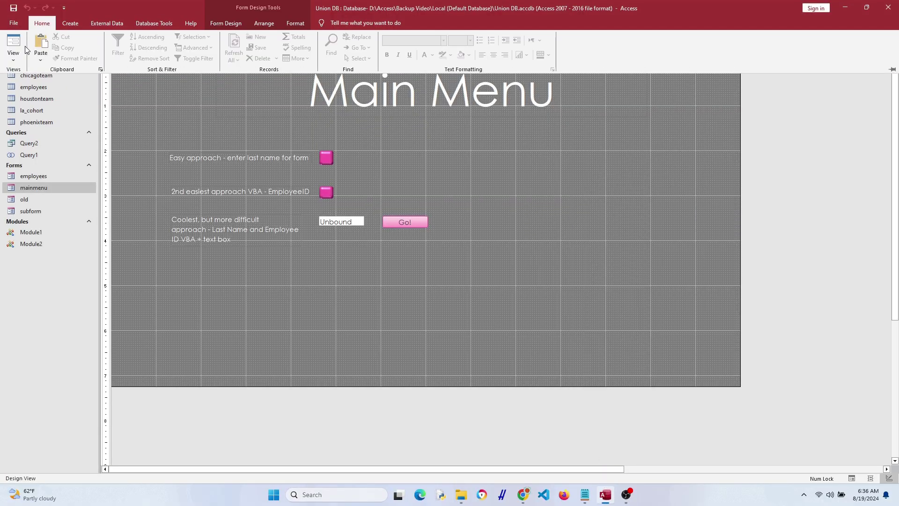
{"action": "left_click", "coordinate": [13, 41]}
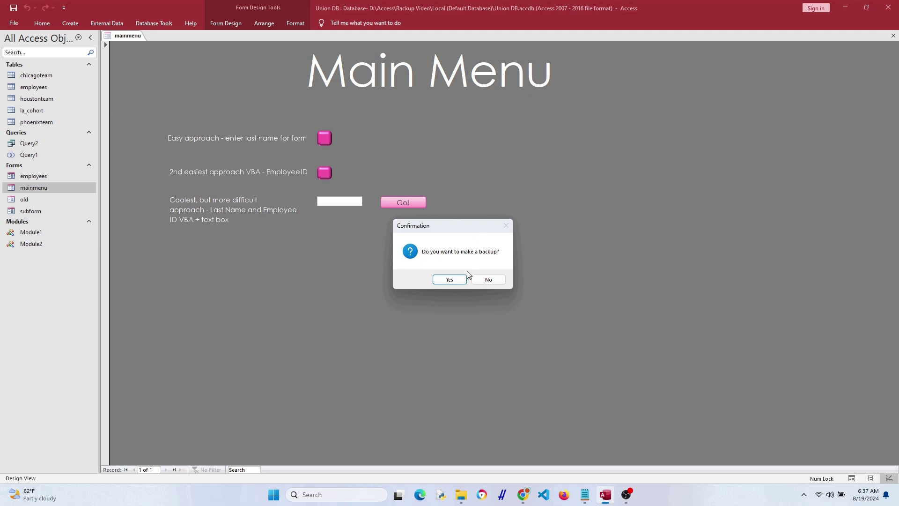
{"action": "left_click", "coordinate": [449, 280]}
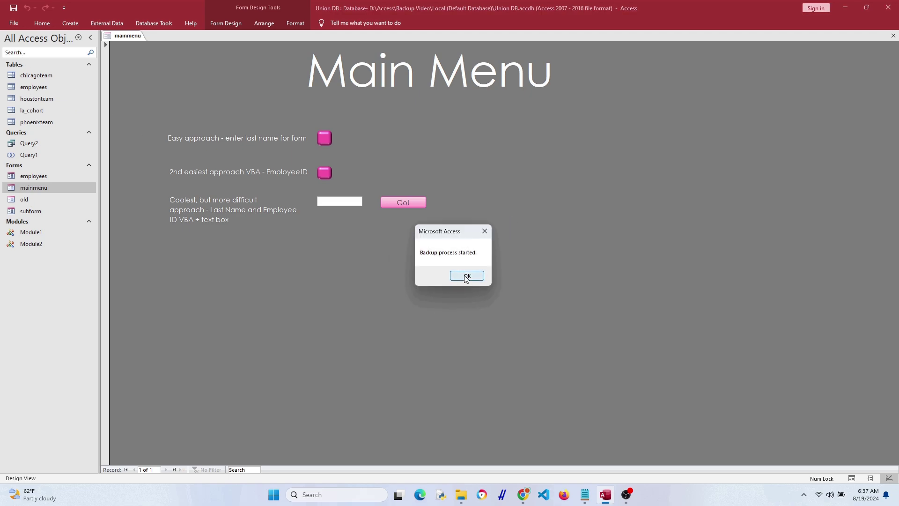
{"action": "left_click", "coordinate": [465, 277]}
{"action": "mouse_move", "coordinate": [458, 500]}
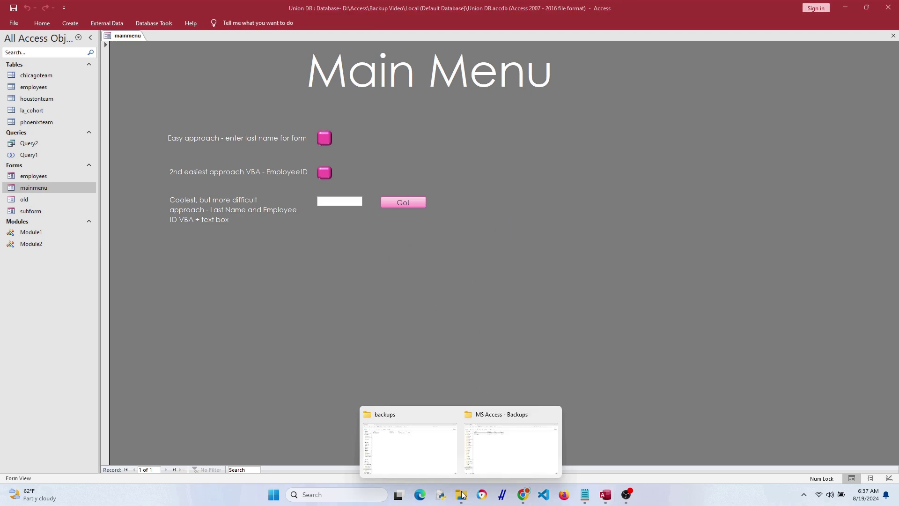
{"action": "left_click", "coordinate": [422, 458]}
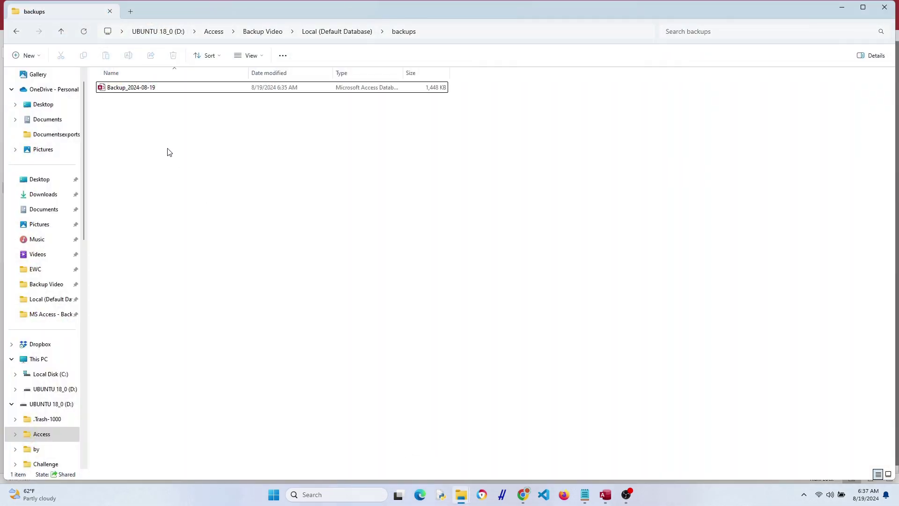
{"action": "left_click", "coordinate": [609, 500]}
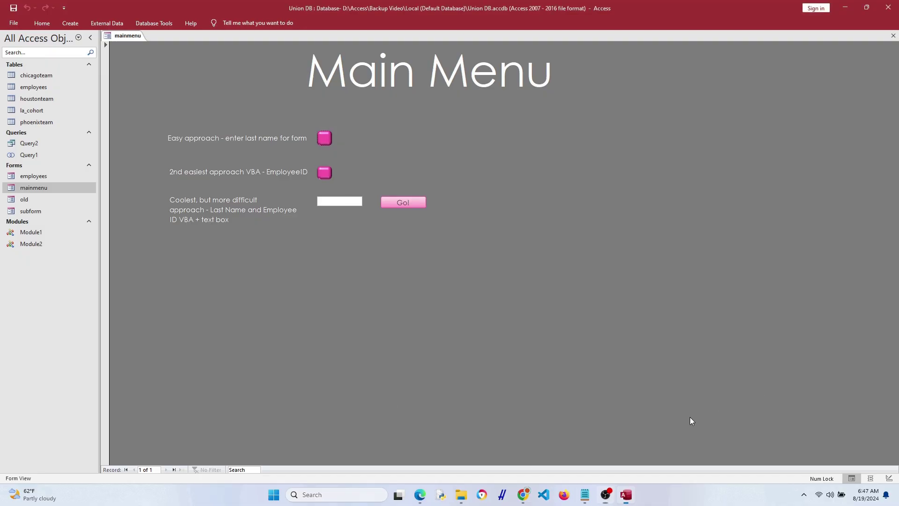
Search Windows for 'tasksch' and open Task Scheduler.
{"action": "left_click", "coordinate": [338, 496]}
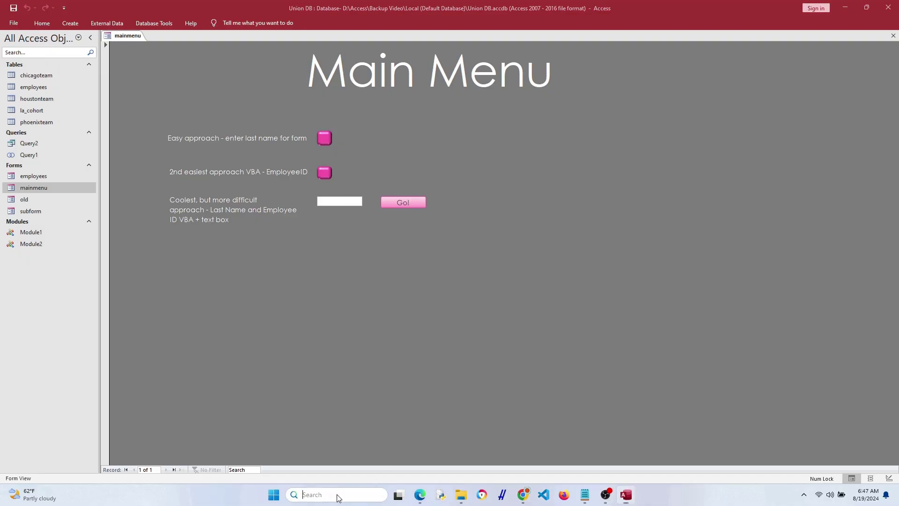
{"action": "type", "text": "tasks"}
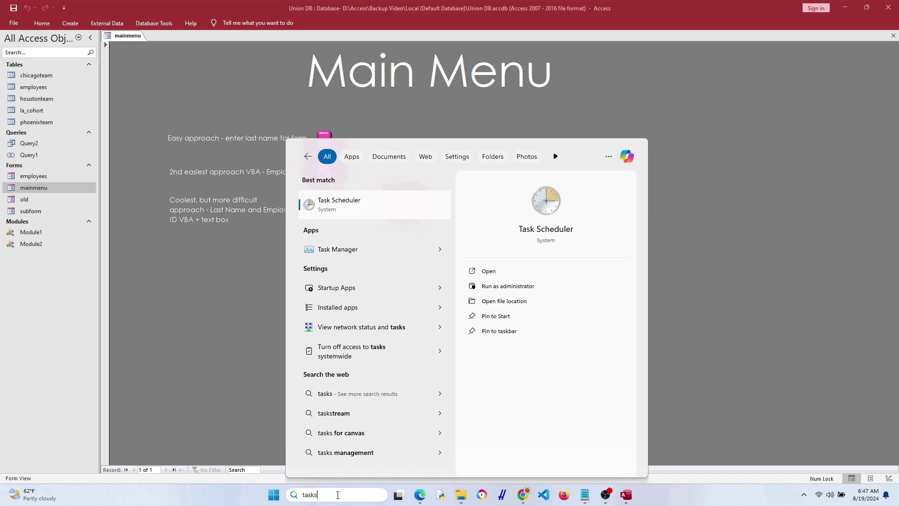
{"action": "type", "text": "ch"}
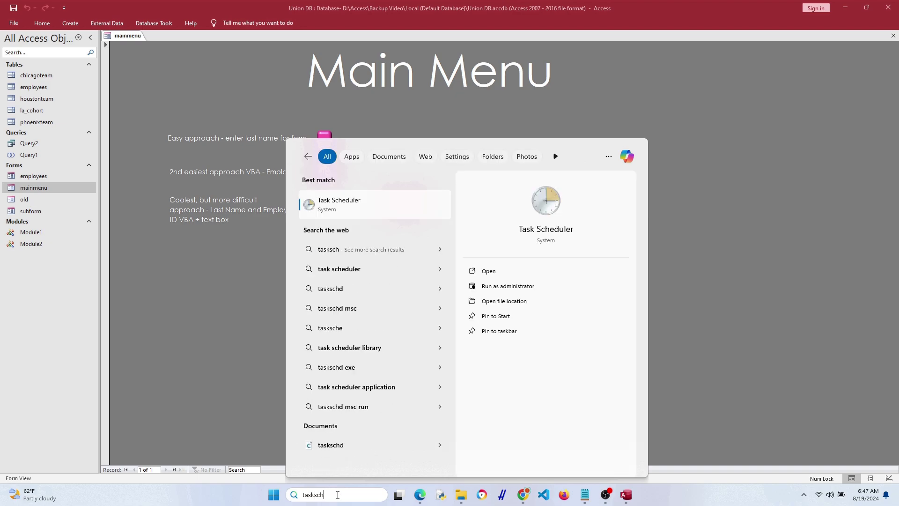
{"action": "left_click", "coordinate": [420, 210]}
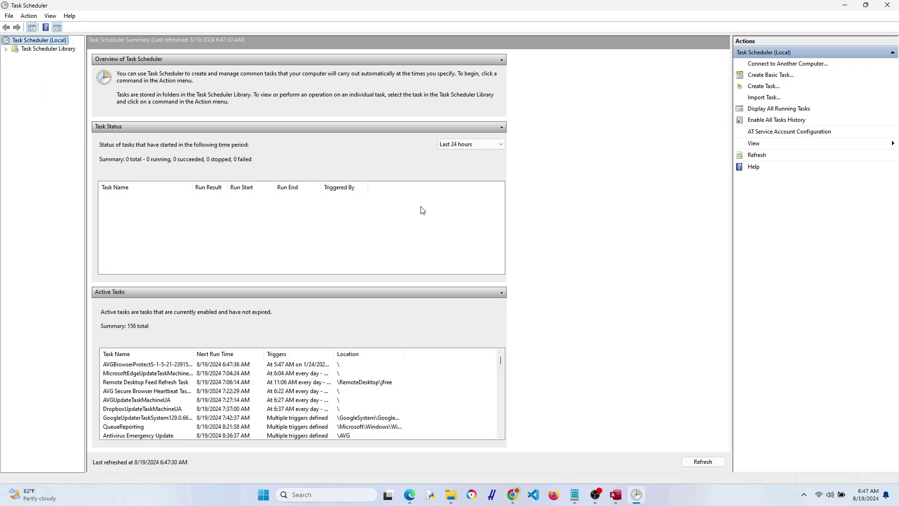
Create a basic task named 'MS Access Backup' with the description 'This backs up our database'.
{"action": "left_click", "coordinate": [29, 16]}
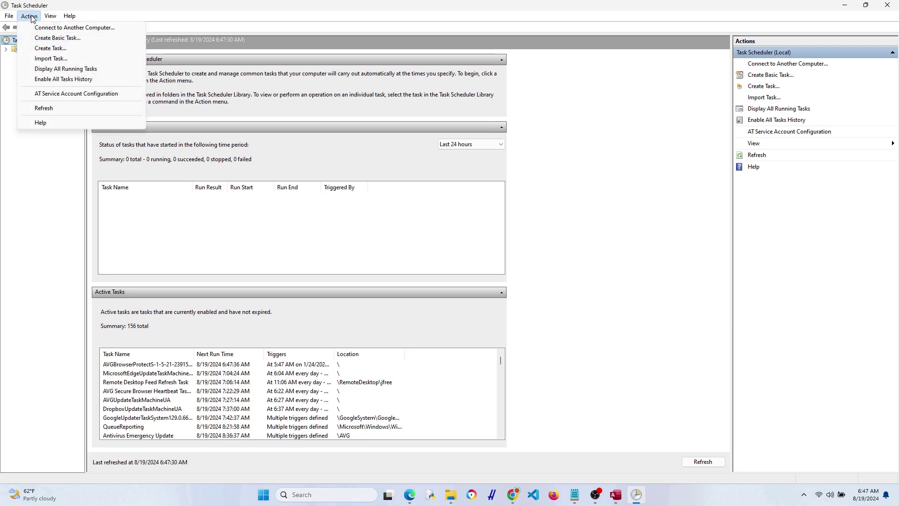
{"action": "left_click", "coordinate": [130, 40]}
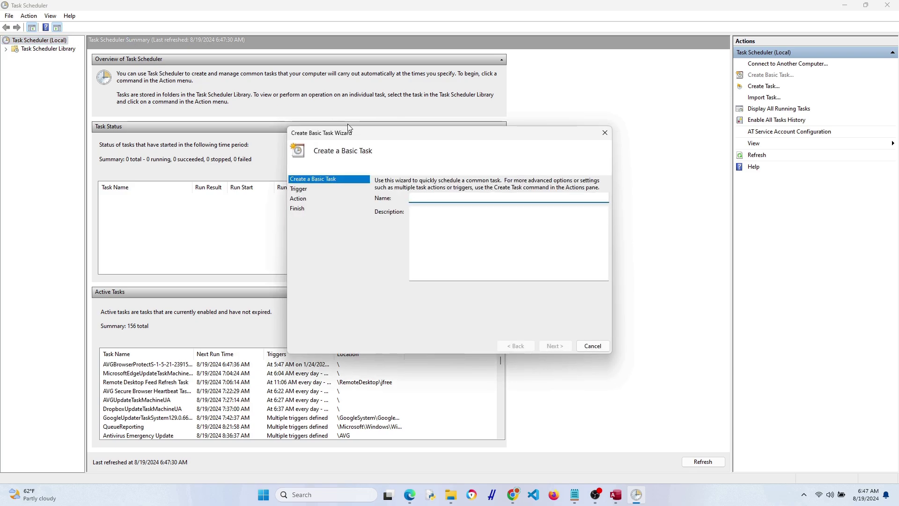
{"action": "type", "text": "MS Access Backup"}
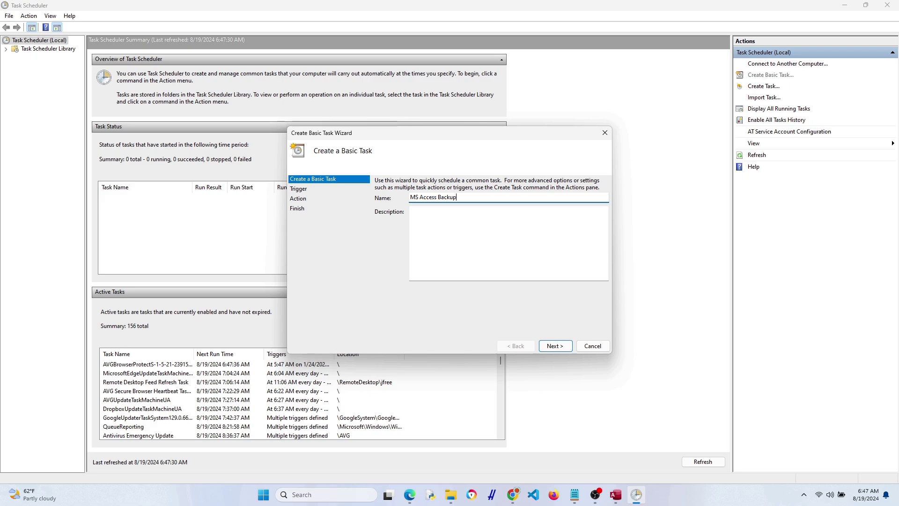
{"action": "left_click", "coordinate": [493, 232]}
{"action": "type", "text": "This backs up our database"}
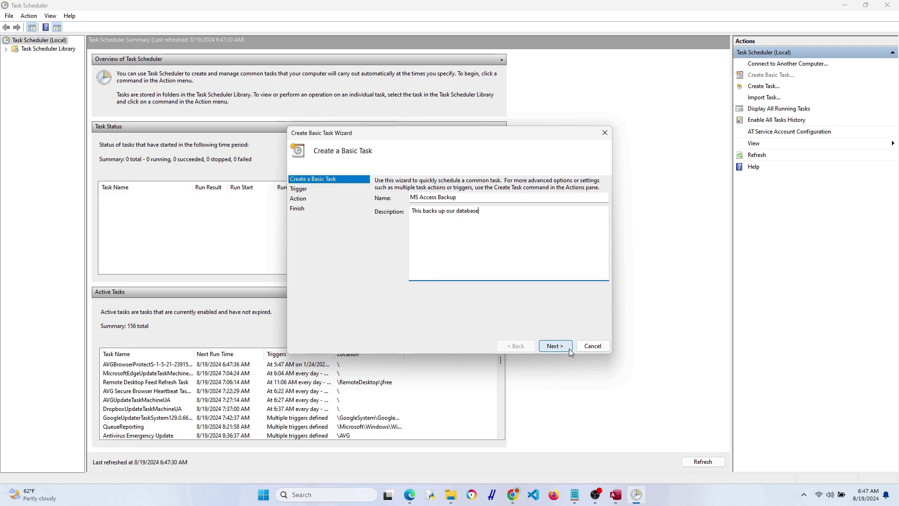
{"action": "left_click", "coordinate": [568, 350]}
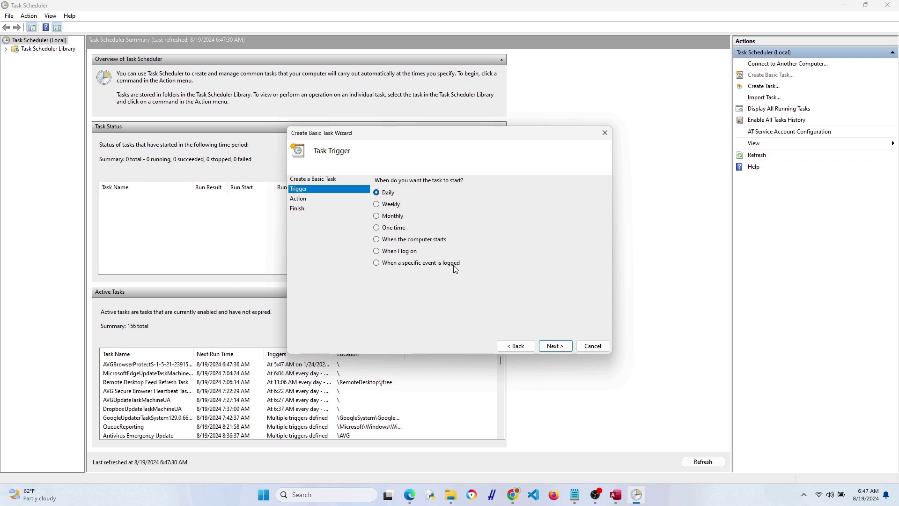
Set the task's trigger to Daily with a 6:50 AM start time.
{"action": "left_click", "coordinate": [553, 348]}
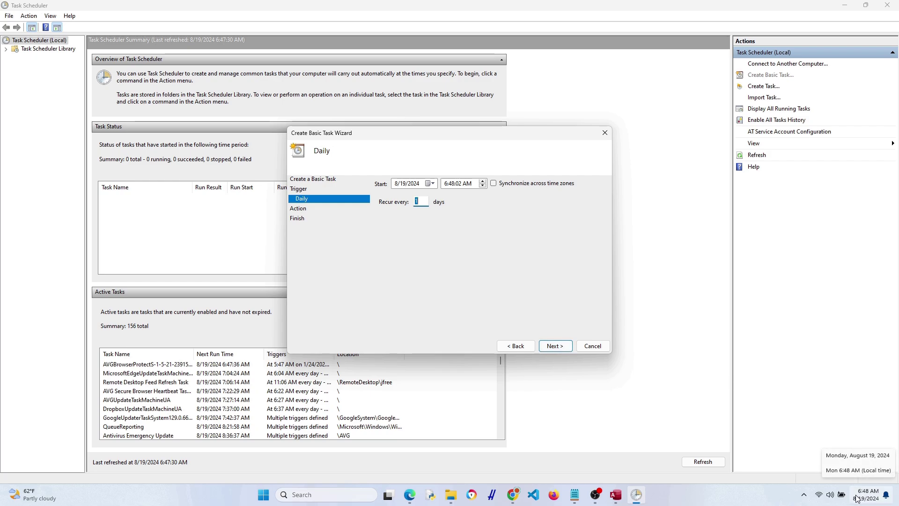
{"action": "left_click", "coordinate": [450, 183]}
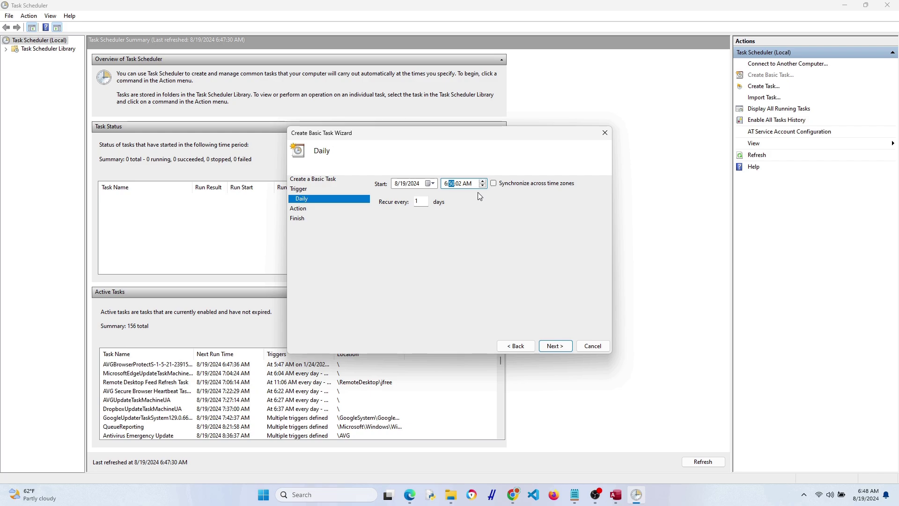
{"action": "type", "text": "50"}
{"action": "left_click", "coordinate": [466, 184]}
{"action": "left_click", "coordinate": [562, 351]}
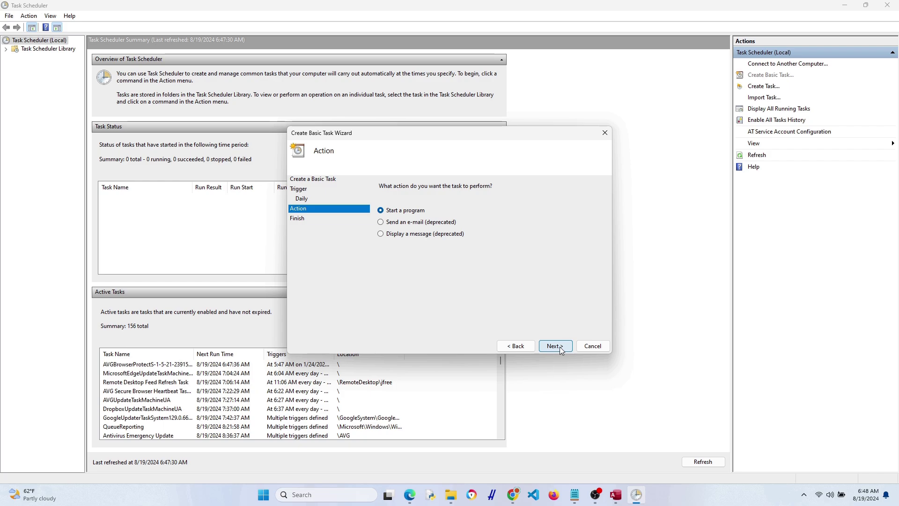
Make the task start the program backup_database.bat and finish creating it.
{"action": "left_click", "coordinate": [553, 349]}
{"action": "left_click", "coordinate": [582, 206]}
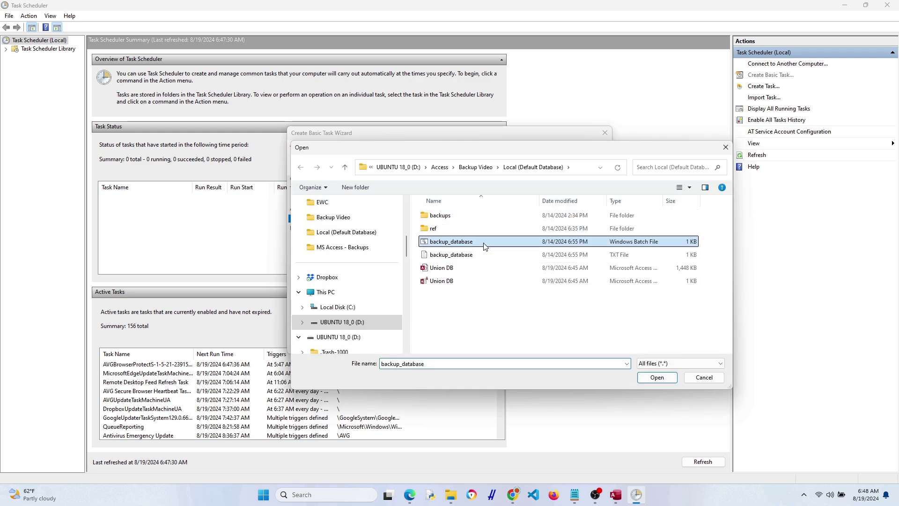
{"action": "double_click", "coordinate": [485, 244]}
{"action": "left_click", "coordinate": [555, 347]}
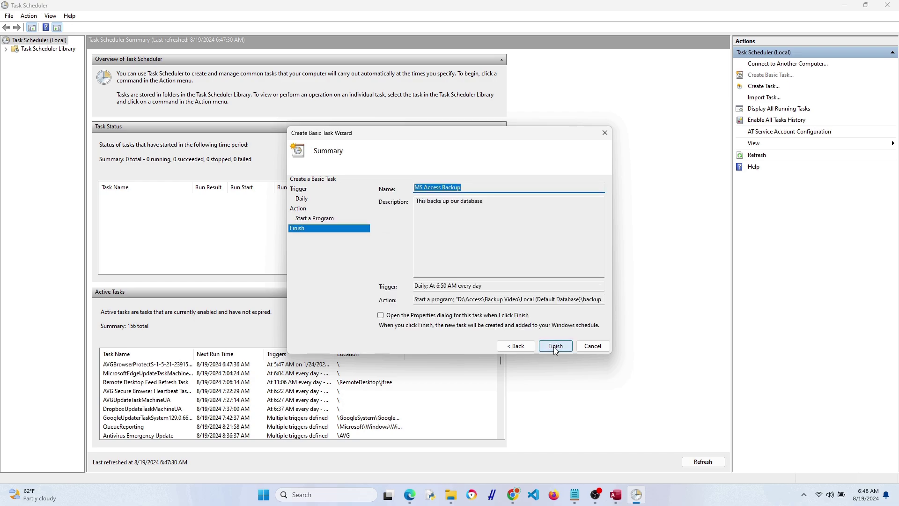
{"action": "left_click", "coordinate": [555, 347]}
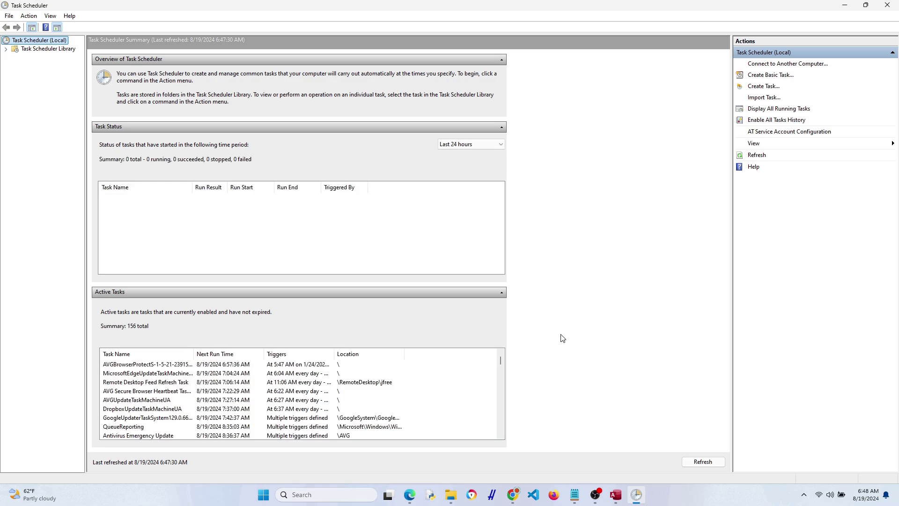
Close Task Scheduler and open the backups folder inside the database folder in File Explorer.
{"action": "left_click", "coordinate": [885, 8]}
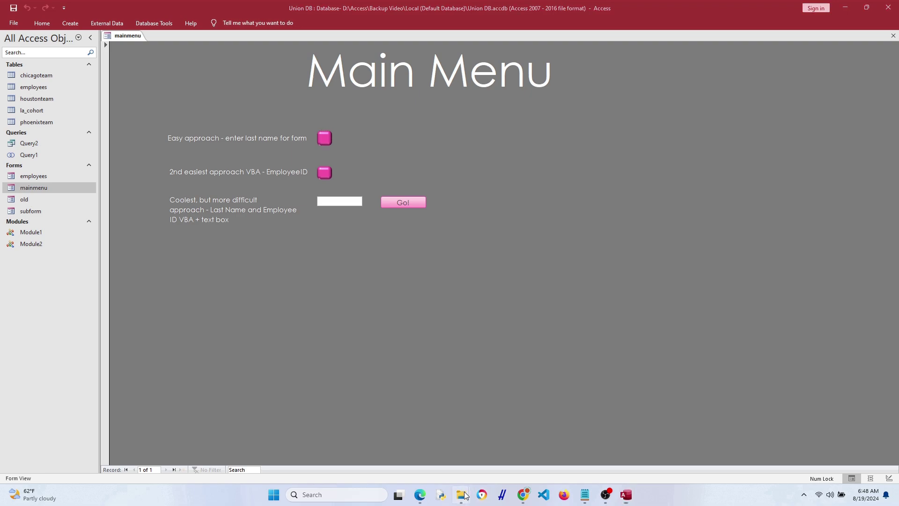
{"action": "left_click", "coordinate": [412, 459]}
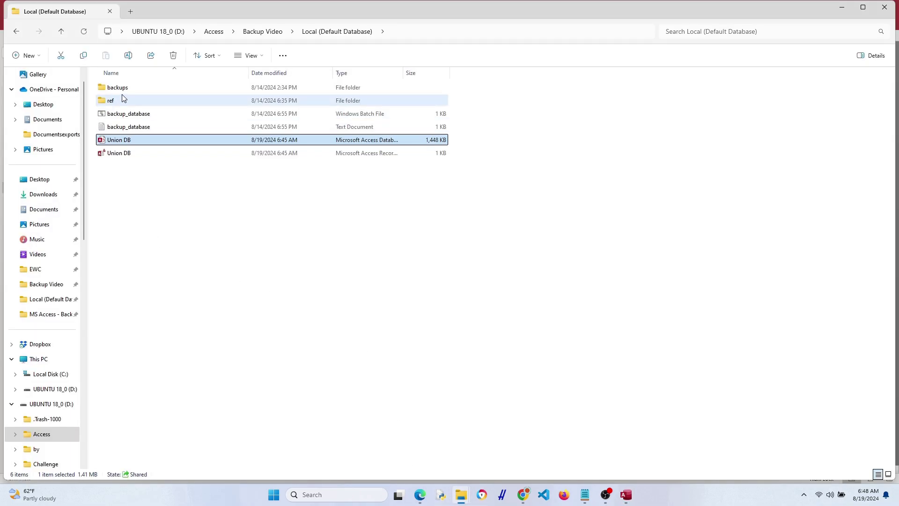
{"action": "double_click", "coordinate": [156, 90]}
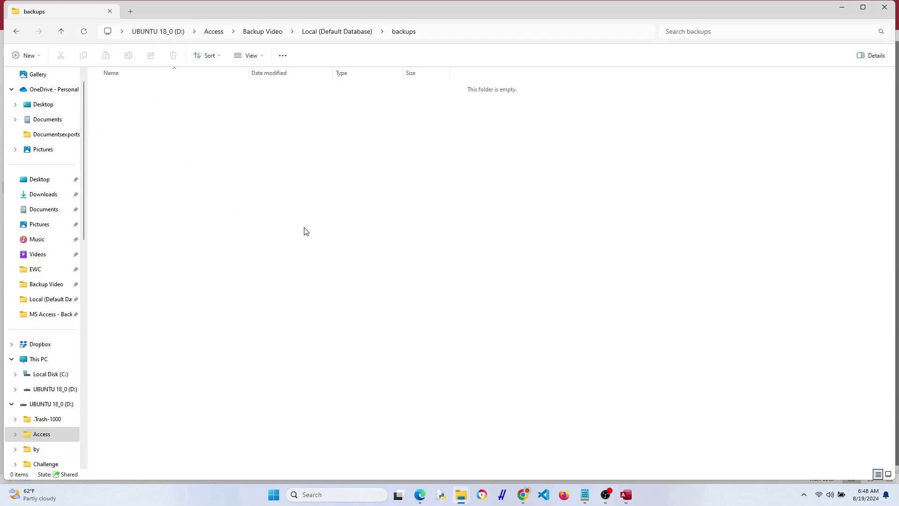